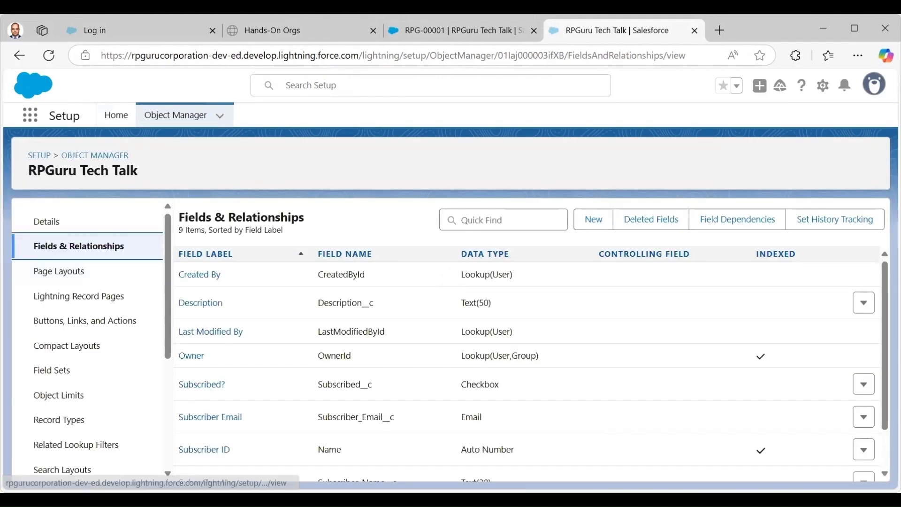
{"action": "scroll", "coordinate": [525, 366], "scroll_direction": "down", "scroll_amount": 1}
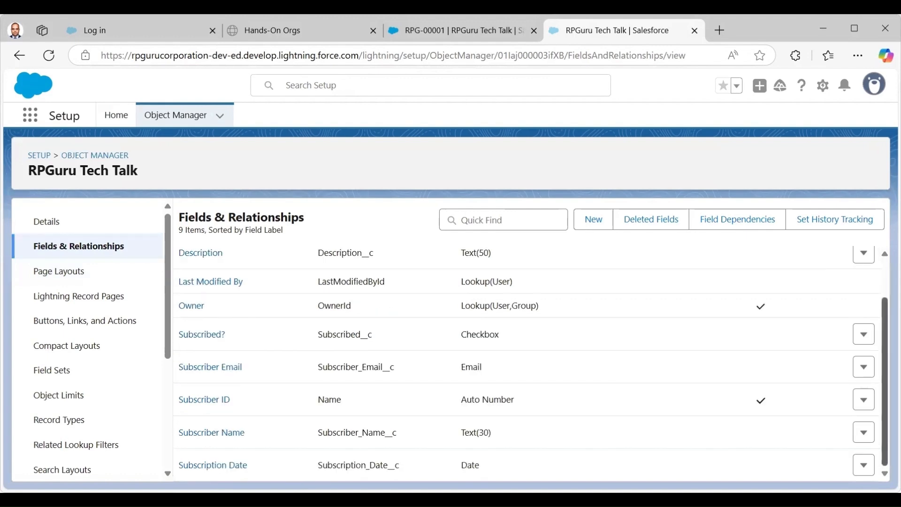
{"action": "scroll", "coordinate": [200, 322], "scroll_direction": "up", "scroll_amount": 1}
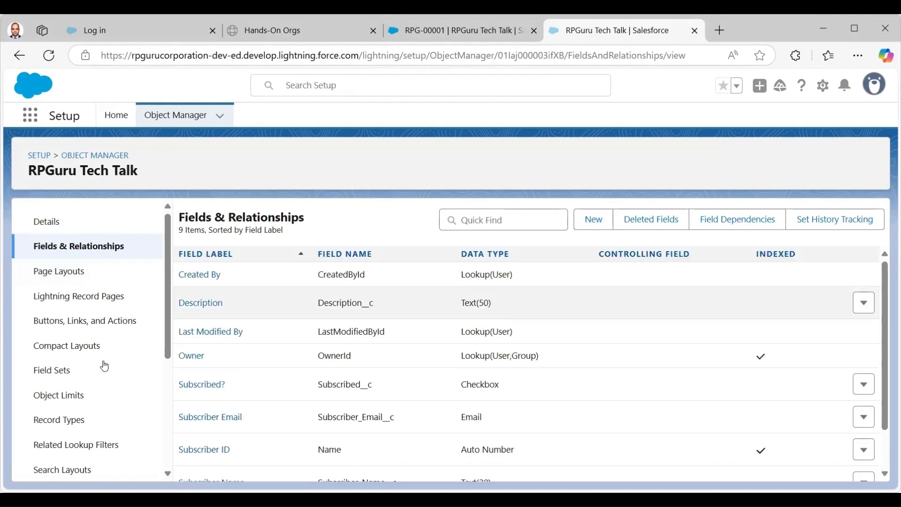
{"action": "left_click", "coordinate": [74, 303]}
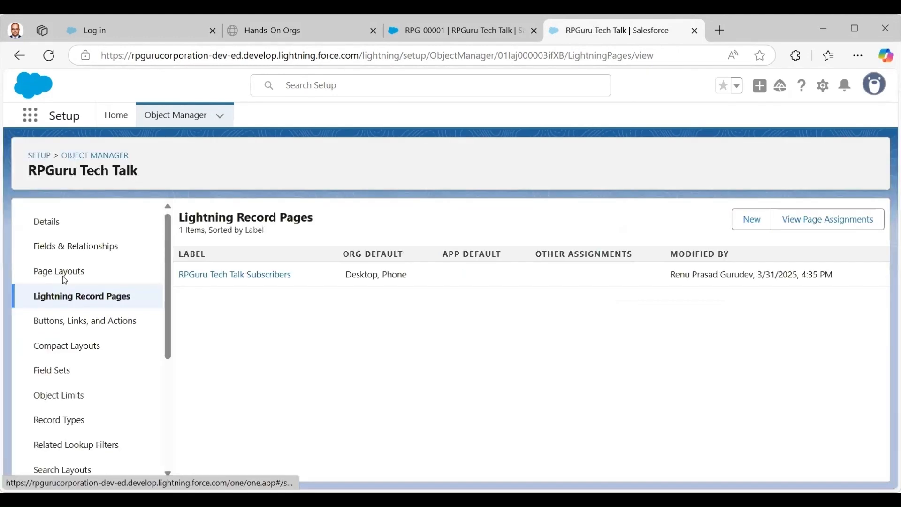
{"action": "left_click", "coordinate": [63, 276]}
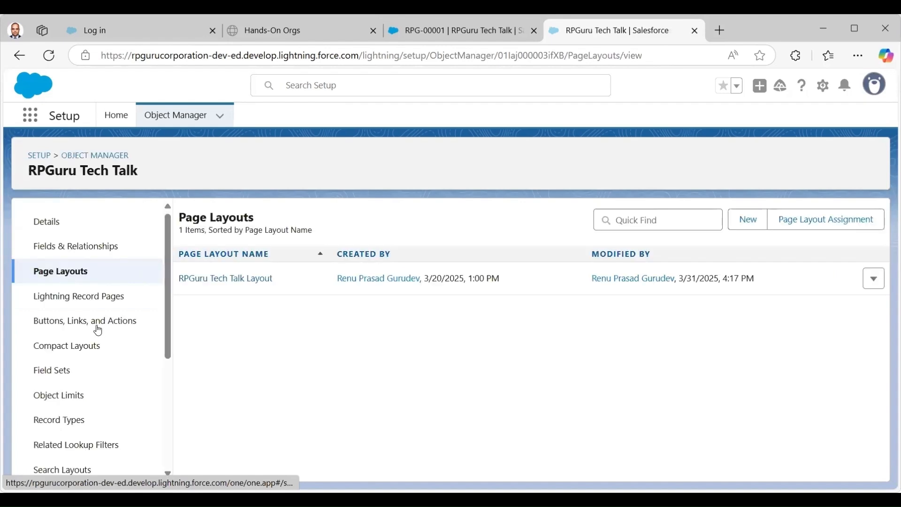
{"action": "left_click", "coordinate": [97, 329]}
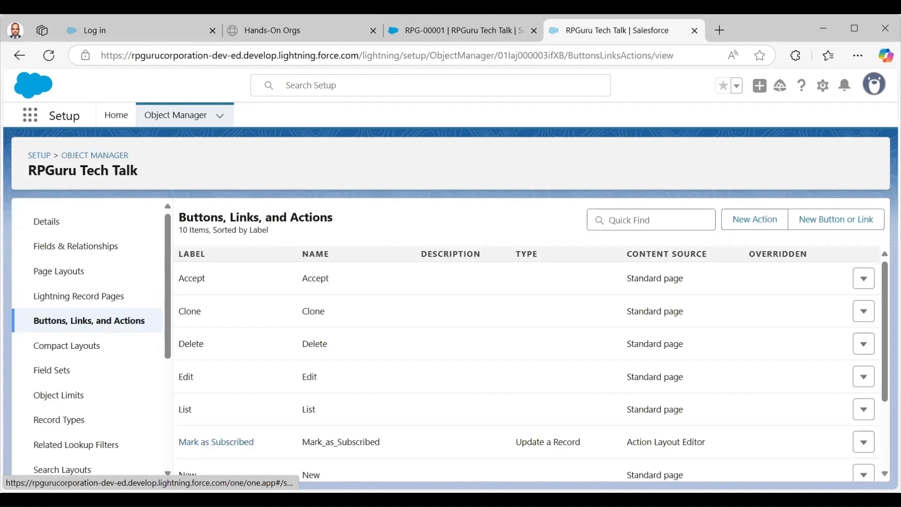
{"action": "scroll", "coordinate": [525, 366], "scroll_direction": "down", "scroll_amount": 1}
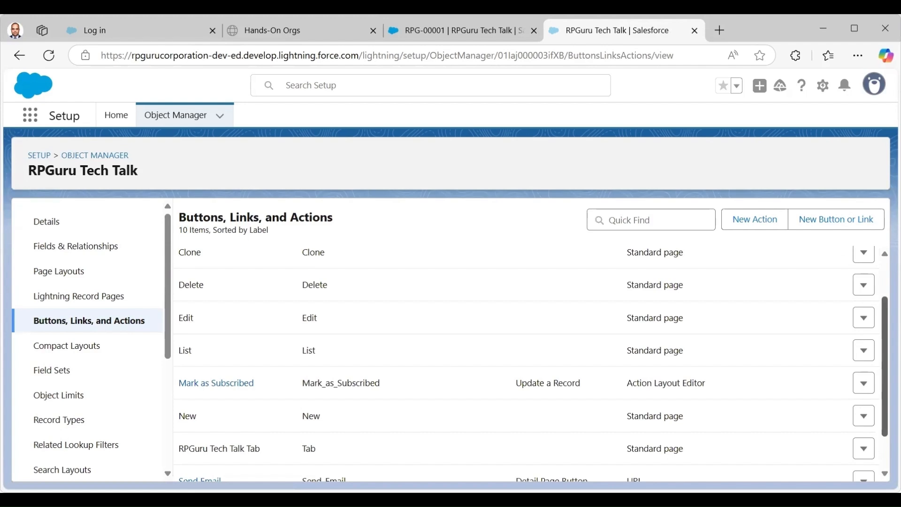
{"action": "scroll", "coordinate": [514, 359], "scroll_direction": "down", "scroll_amount": 2}
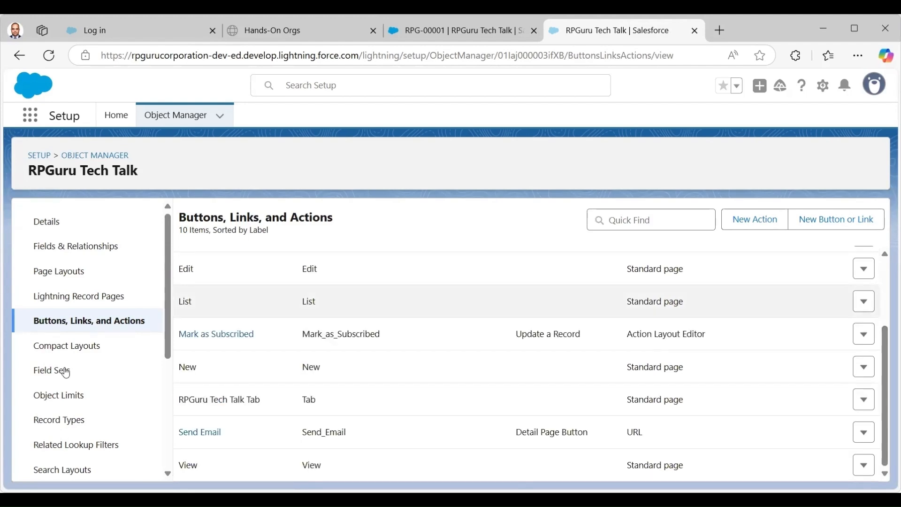
{"action": "left_click", "coordinate": [72, 350]}
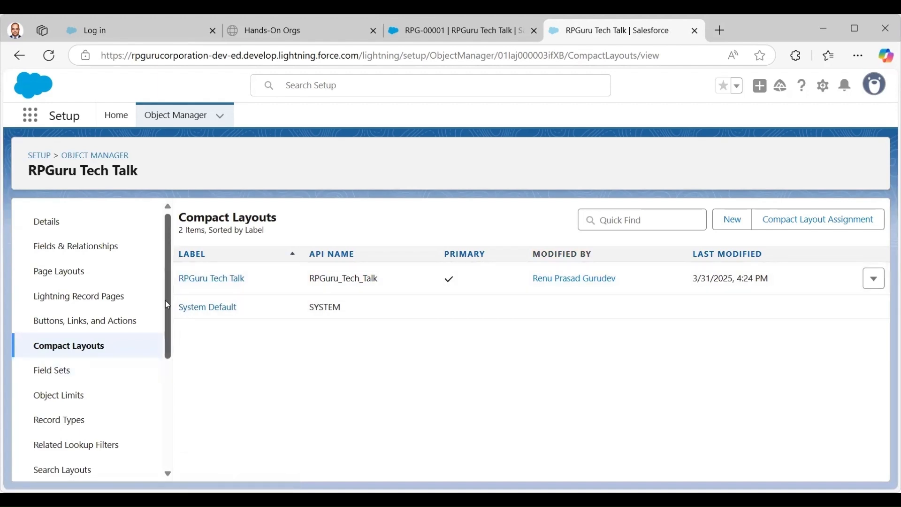
{"action": "scroll", "coordinate": [167, 310], "scroll_direction": "down", "scroll_amount": 3}
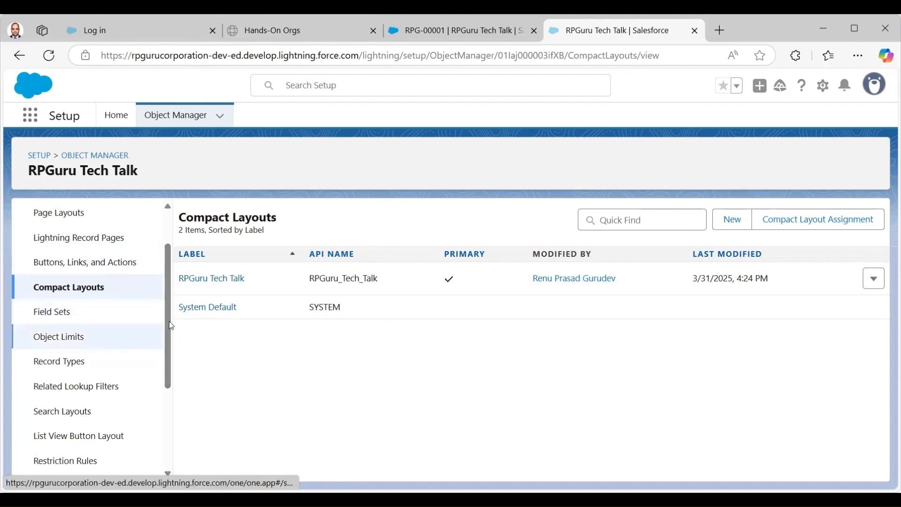
{"action": "scroll", "coordinate": [168, 331], "scroll_direction": "down", "scroll_amount": 1}
{"action": "left_click", "coordinate": [60, 338]}
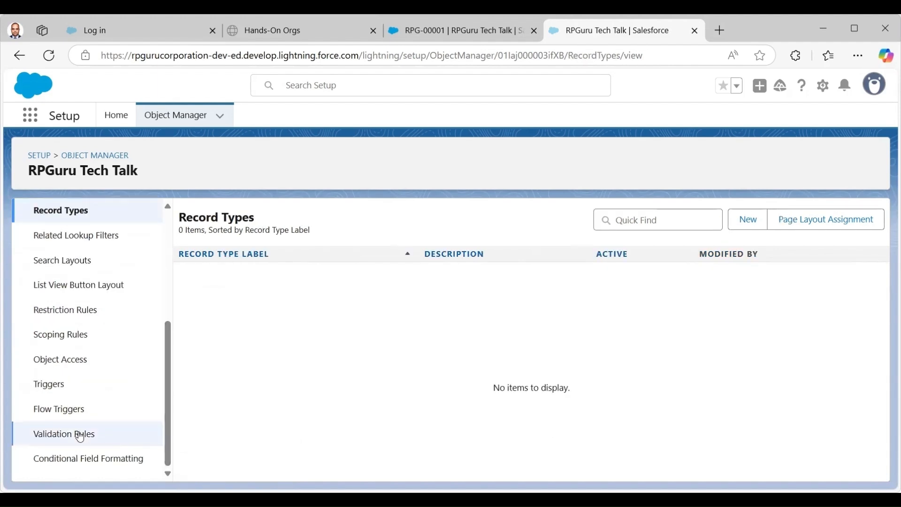
{"action": "left_click", "coordinate": [80, 432]}
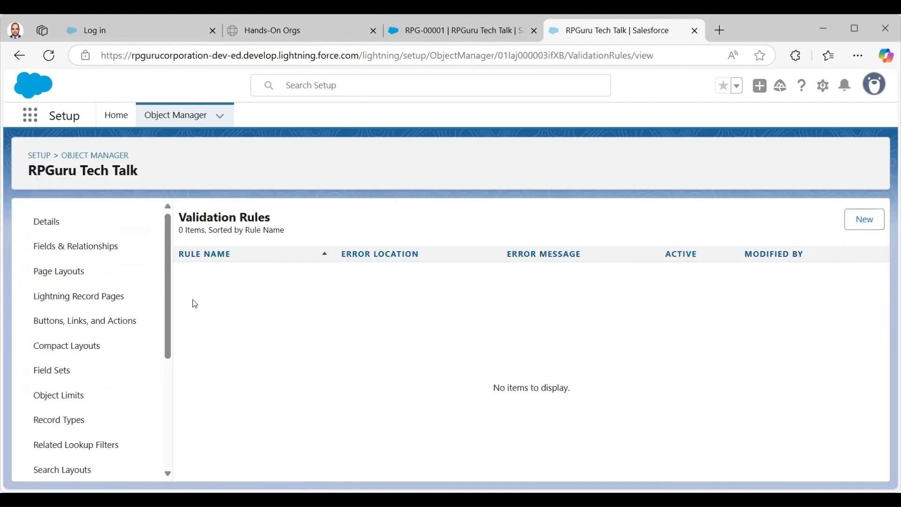
{"action": "left_click", "coordinate": [77, 255]}
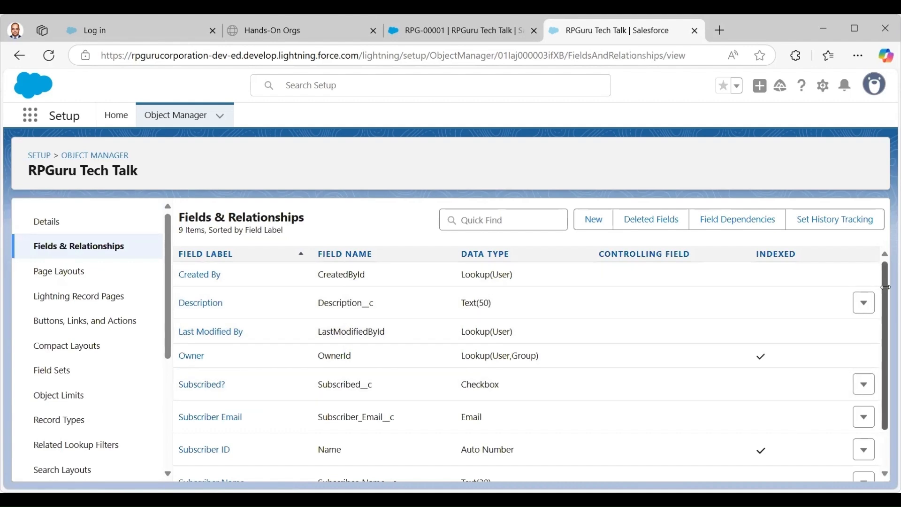
{"action": "mouse_move", "coordinate": [886, 290]}
{"action": "left_mouse_down"}
{"action": "mouse_move", "coordinate": [882, 360]}
{"action": "mouse_move", "coordinate": [884, 291]}
{"action": "left_mouse_up"}
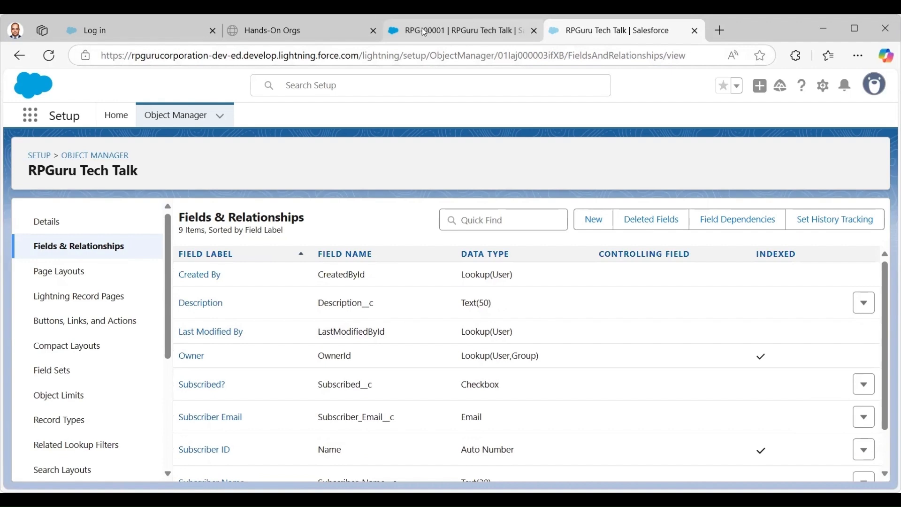
Start a new RPGuru Tech Talk record from the subscribers list.
{"action": "left_click", "coordinate": [451, 31]}
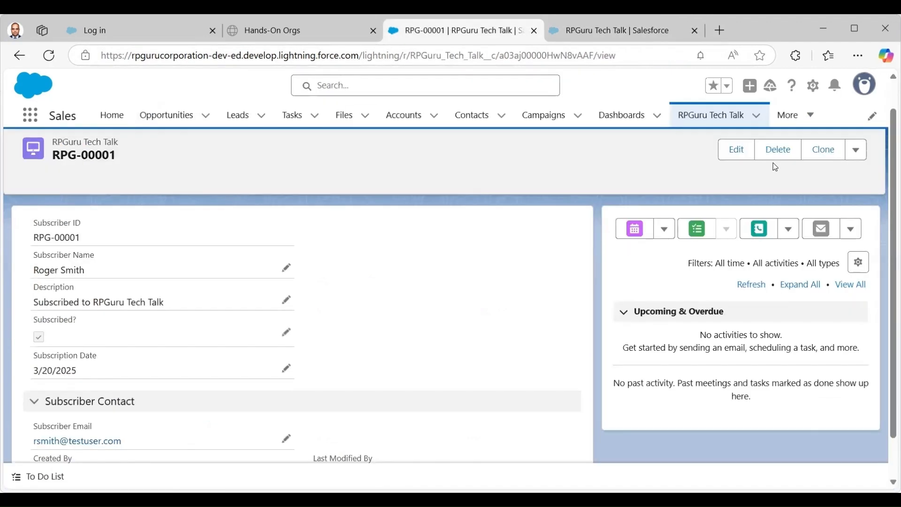
{"action": "left_click", "coordinate": [712, 118]}
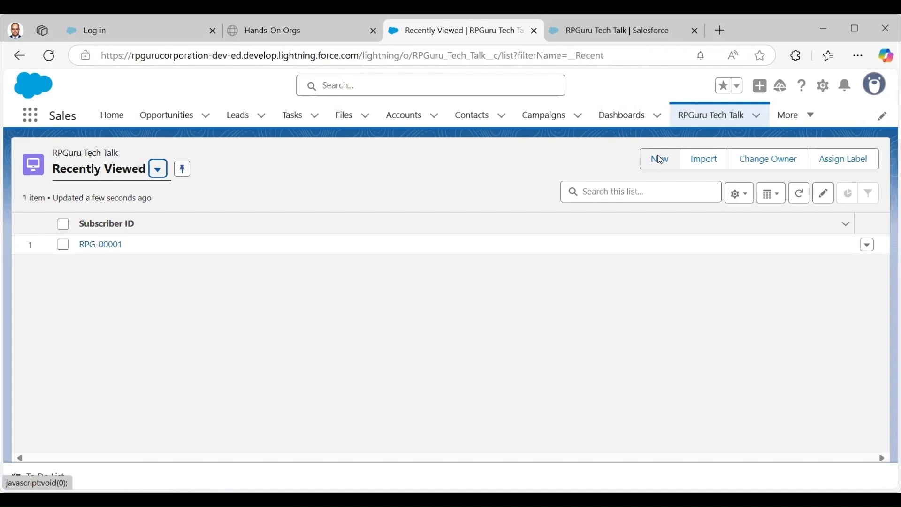
{"action": "left_click", "coordinate": [661, 161]}
Enter the subscriber's name and the description 'YouTube Subscriber'.
{"action": "left_click", "coordinate": [235, 253]}
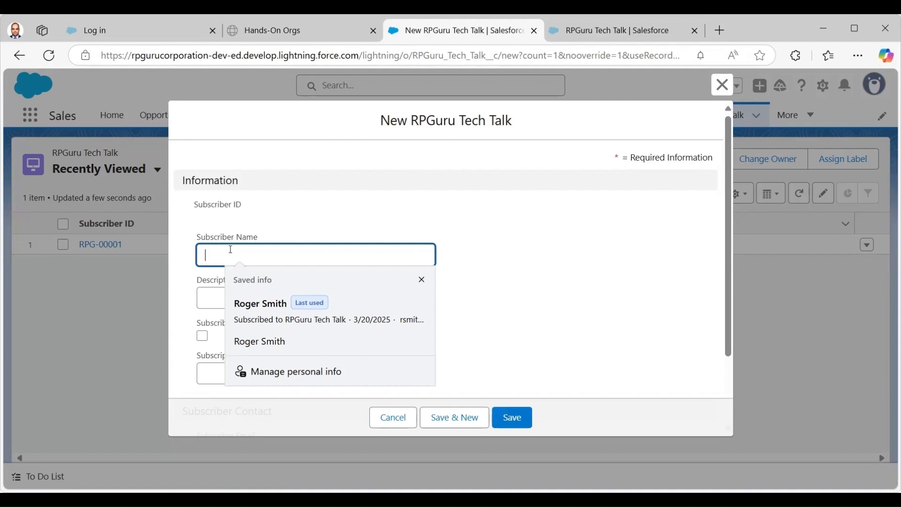
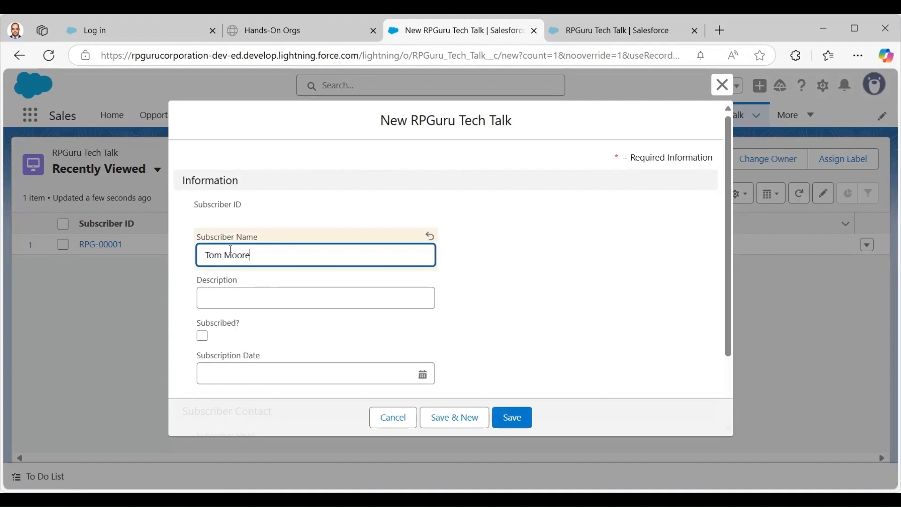
{"action": "key", "text": "Tab"}
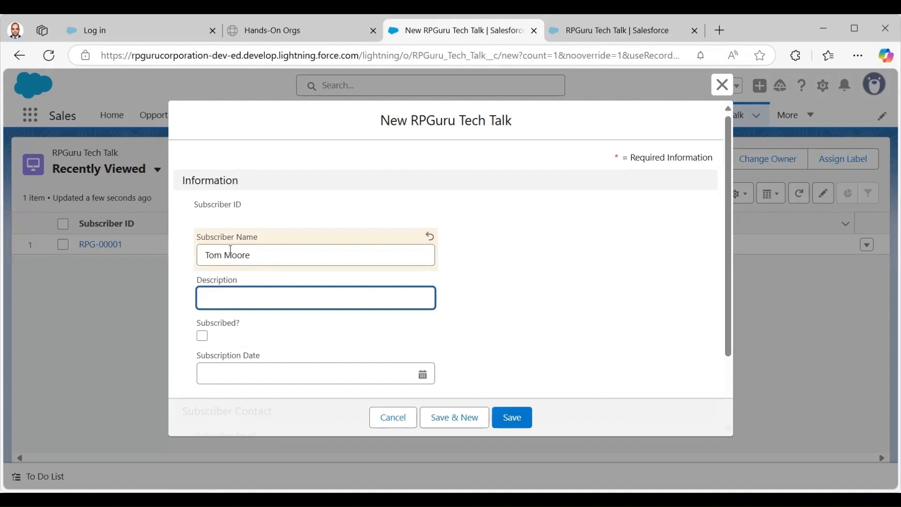
{"action": "type", "text": "Y"}
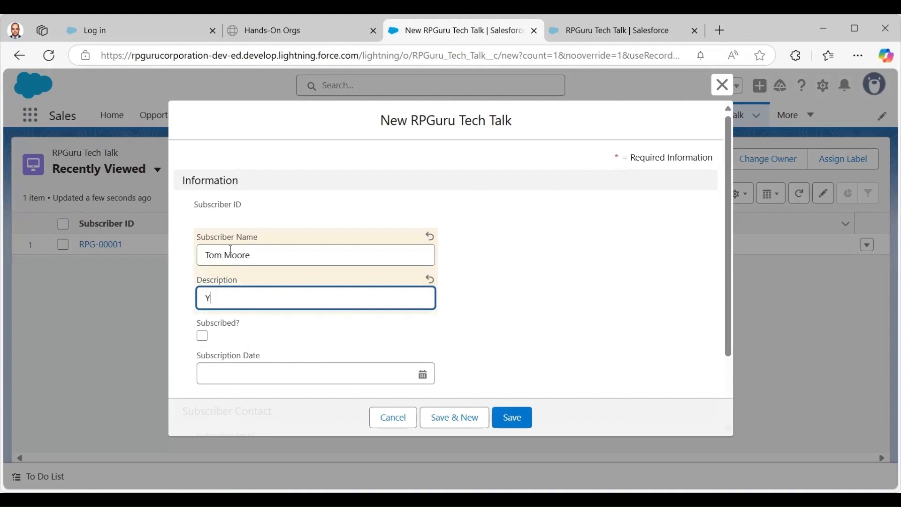
{"action": "type", "text": "ouTube vi"}
{"action": "key", "text": "BackSpace"}
{"action": "key", "text": "BackSpace"}
{"action": "key", "text": "BackSpace"}
{"action": "type", "text": "Subscribe"}
Tick Subscribed? and save the record as RPG-00002.
{"action": "key", "text": "Tab"}
{"action": "key", "text": "space"}
{"action": "left_click_drag", "start_coordinate": [726, 280], "coordinate": [732, 341]}
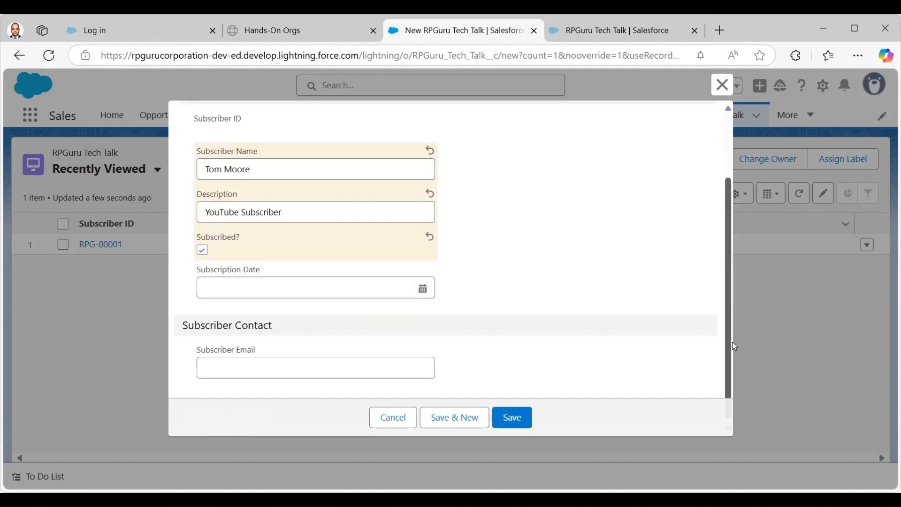
{"action": "left_click", "coordinate": [514, 425]}
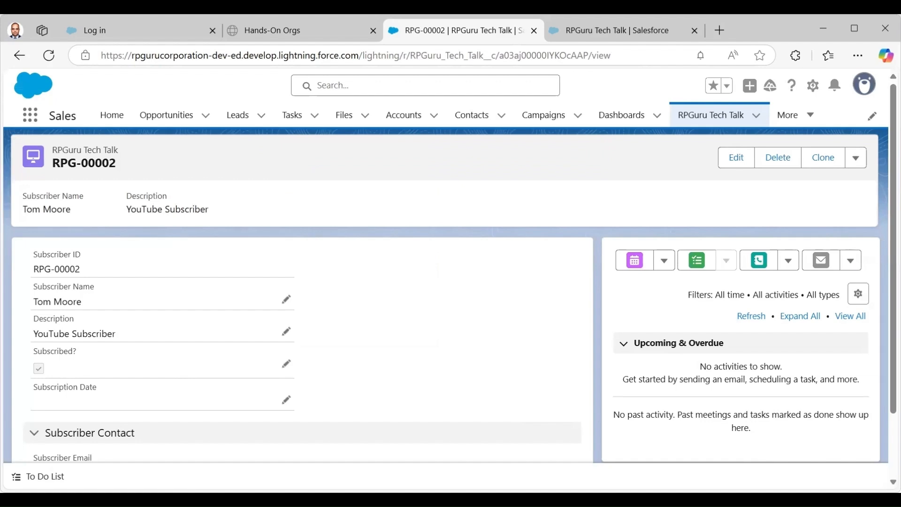
{"action": "scroll", "coordinate": [107, 311], "scroll_direction": "down", "scroll_amount": 2}
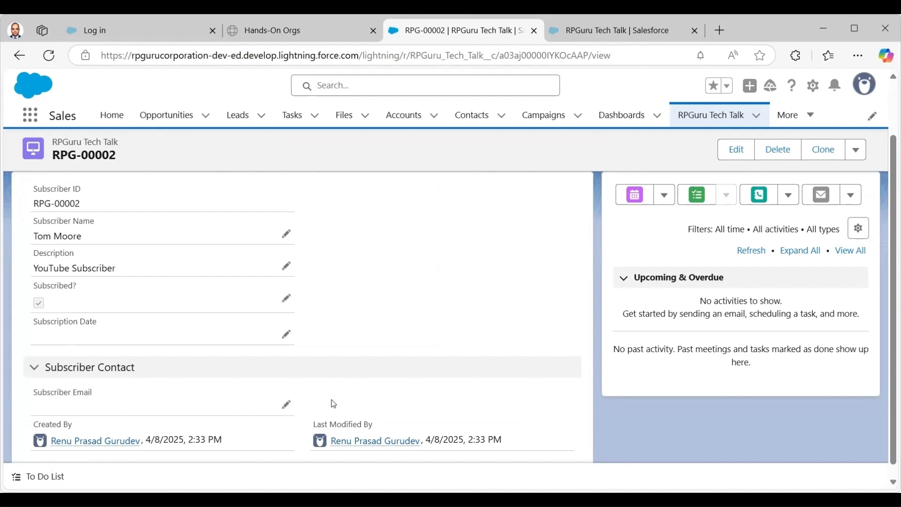
Start a new validation rule from the RPGuru Tech Talk Validation Rules page.
{"action": "left_click", "coordinate": [621, 30]}
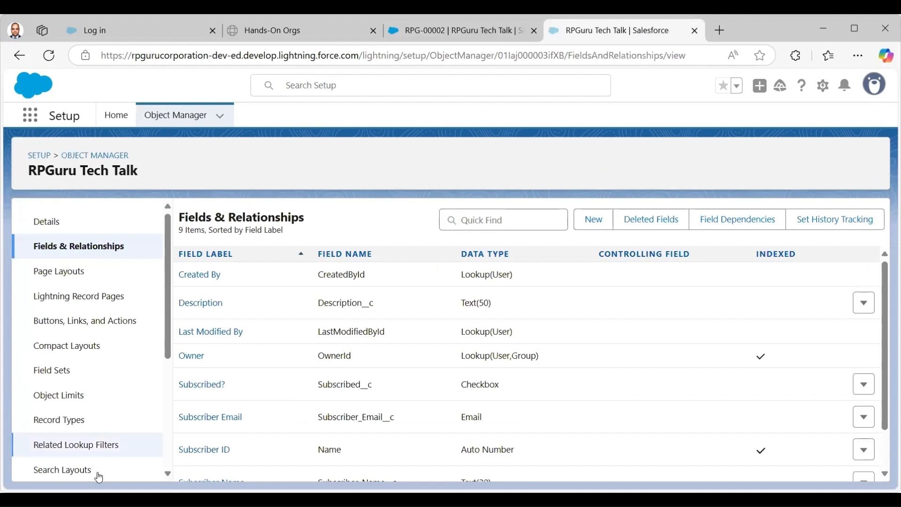
{"action": "scroll", "coordinate": [154, 422], "scroll_direction": "down", "scroll_amount": 4}
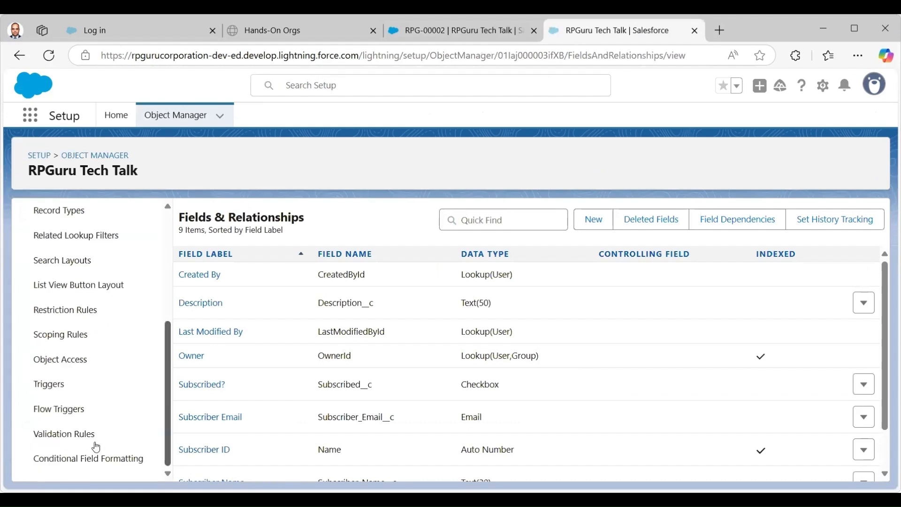
{"action": "left_click", "coordinate": [57, 441]}
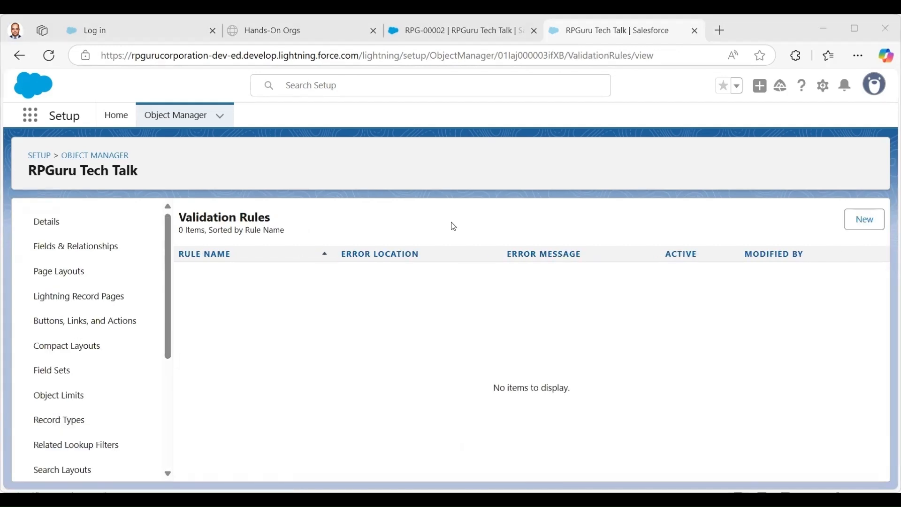
{"action": "left_click", "coordinate": [865, 221]}
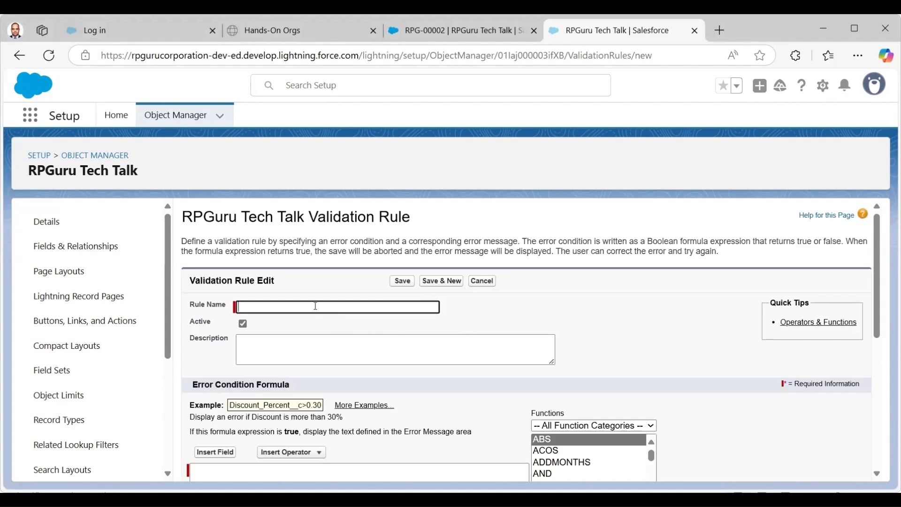
Name the rule Subscription_Date_Required and describe it as requiring a Subscription Date when Subscribed is checked.
{"action": "type", "text": "Subsc"}
{"action": "type", "text": "rib"}
{"action": "type", "text": "ption D"}
{"action": "type", "text": "ate Require"}
{"action": "type", "text": "d"}
{"action": "left_click", "coordinate": [325, 342]}
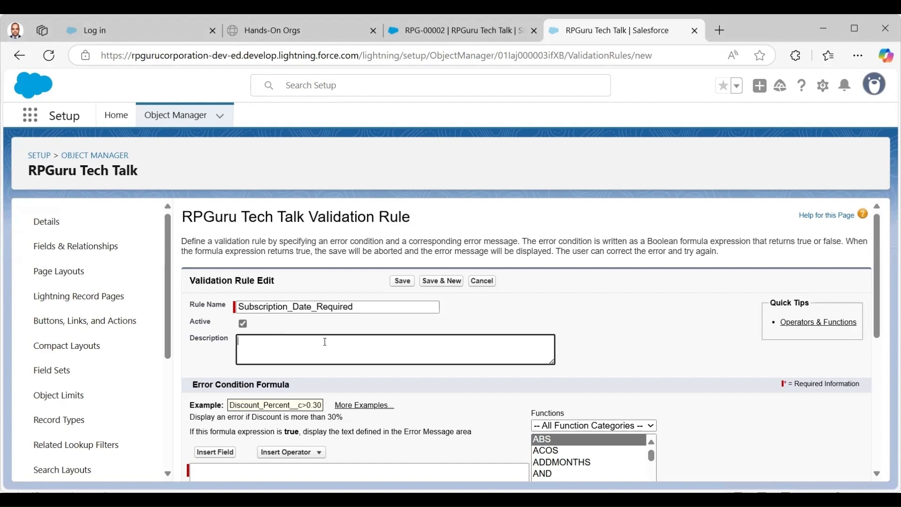
{"action": "type", "text": "Subsc"}
{"action": "type", "text": "ribe"}
{"action": "type", "text": "ption Date "}
{"action": "type", "text": "is Requ"}
{"action": "type", "text": "ired when "}
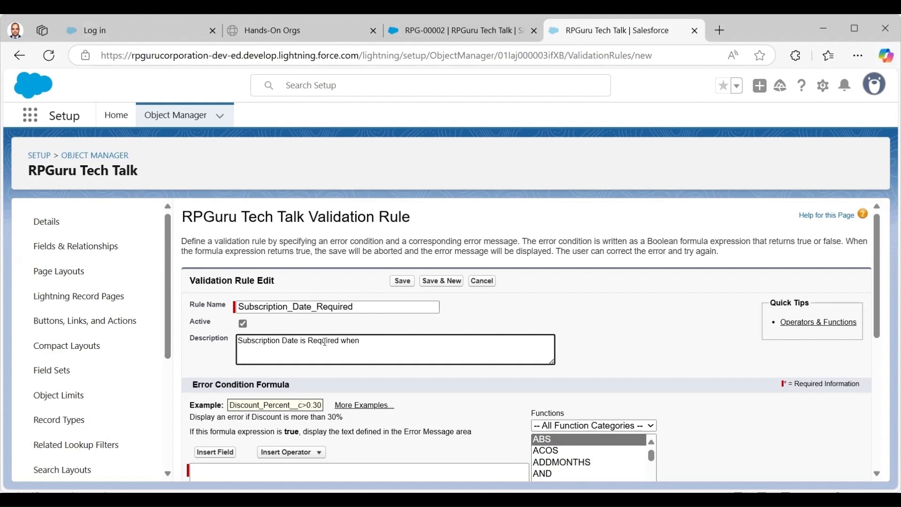
{"action": "type", "text": "Subscribed is checked."}
{"action": "scroll", "coordinate": [872, 275], "scroll_direction": "down", "scroll_amount": 3}
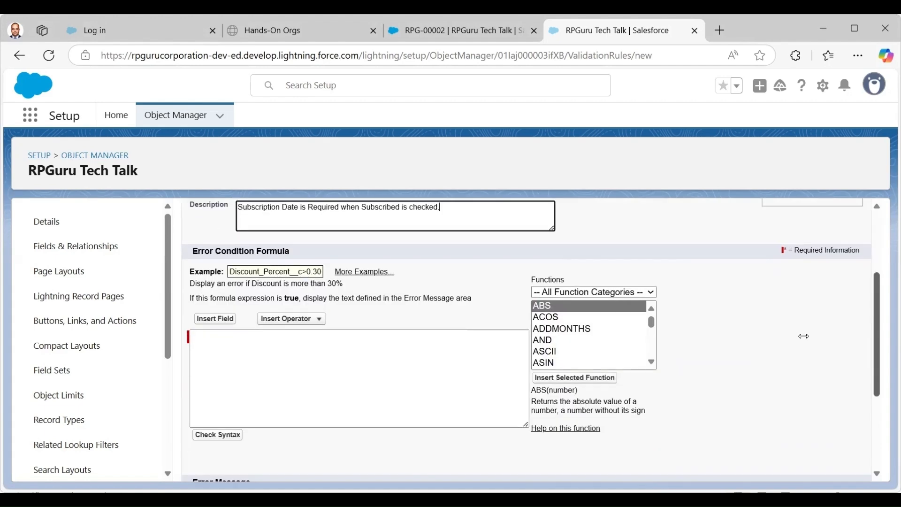
Paste the AND formula flagging Subscribed__c = TRUE with blank Subscription_Date__c, and check its syntax.
{"action": "left_click", "coordinate": [253, 345]}
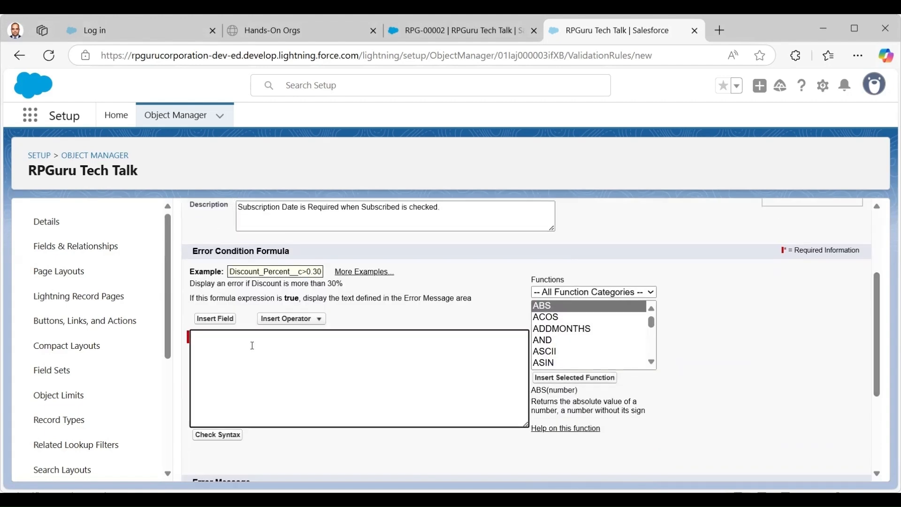
{"action": "type", "text": "AND(   Subscribed__c = TRUE,   ISBLANK(Subscription_Date__c) )"}
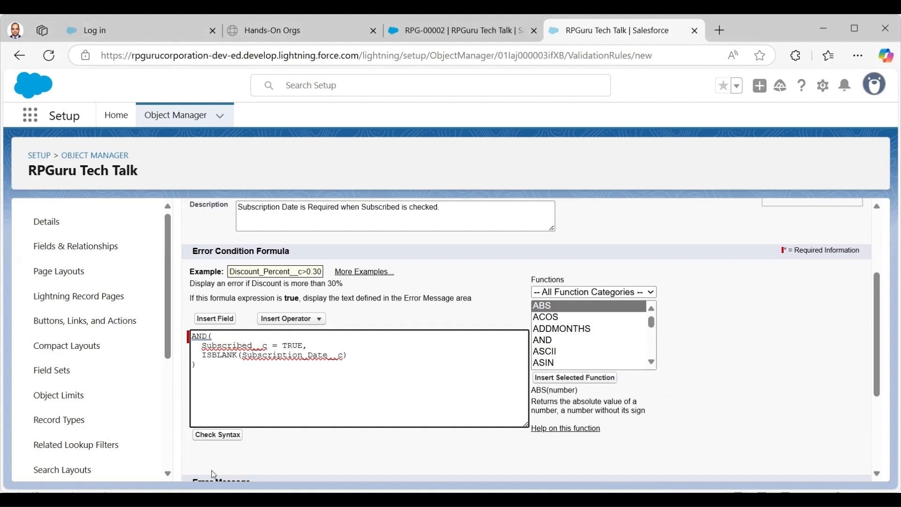
{"action": "left_click", "coordinate": [218, 435]}
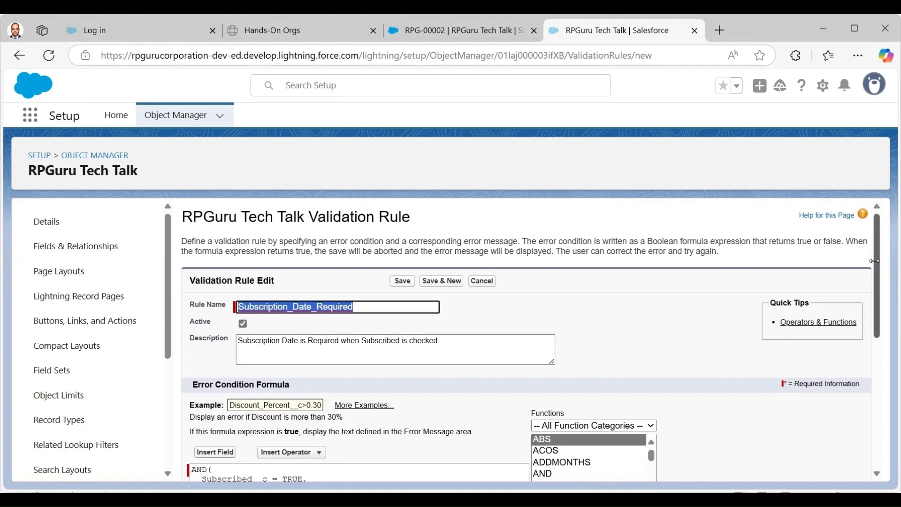
{"action": "left_click_drag", "start_coordinate": [876, 340], "coordinate": [876, 360]}
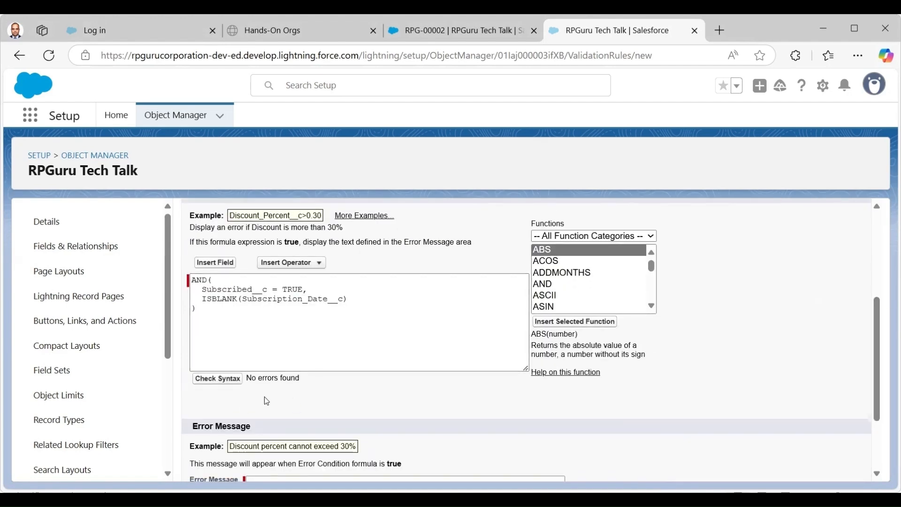
{"action": "left_click_drag", "start_coordinate": [879, 324], "coordinate": [880, 358]}
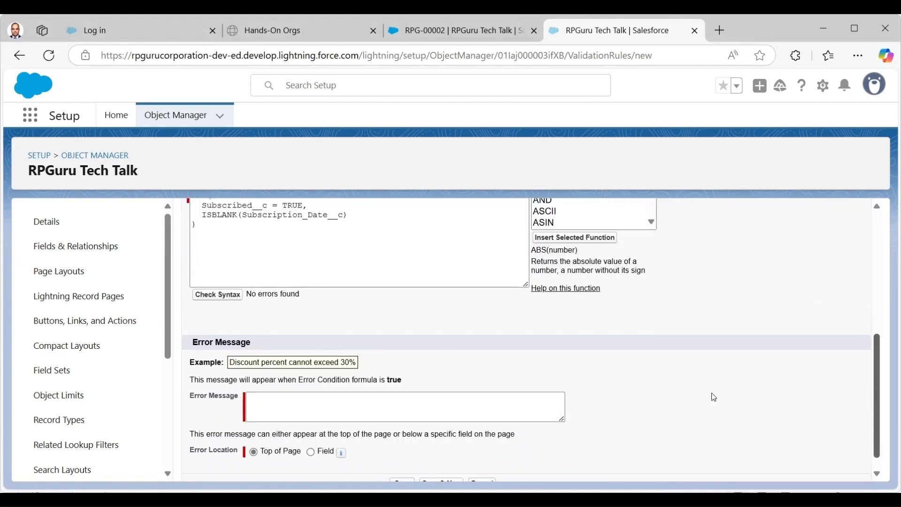
Copy the description sentence into the Top of Page error message and save the rule.
{"action": "left_click", "coordinate": [298, 399]}
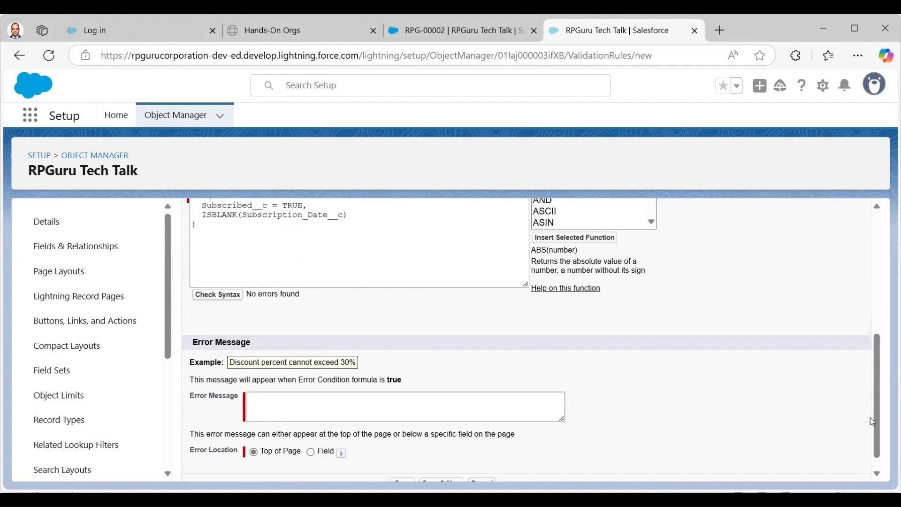
{"action": "left_click_drag", "start_coordinate": [874, 418], "coordinate": [875, 326]}
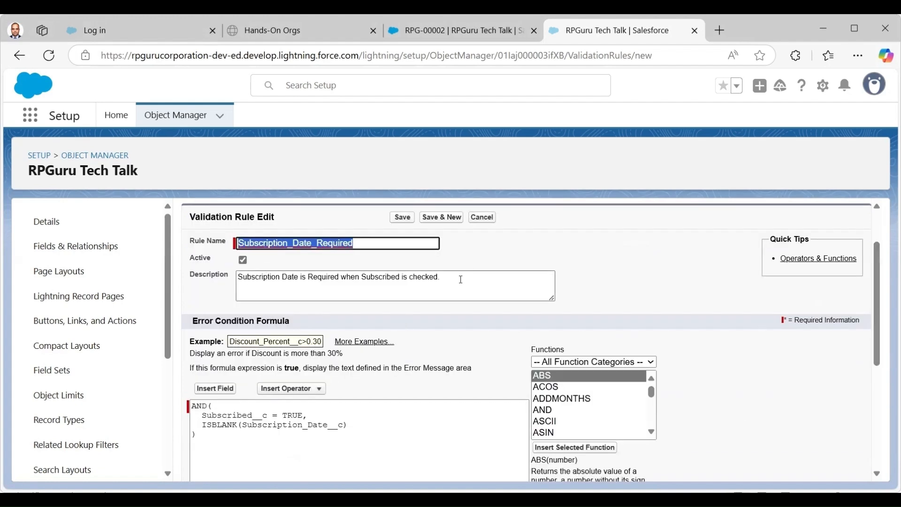
{"action": "left_click_drag", "start_coordinate": [330, 277], "coordinate": [314, 289]}
{"action": "left_click_drag", "start_coordinate": [241, 284], "coordinate": [241, 284]}
{"action": "key", "text": "ctrl+c"}
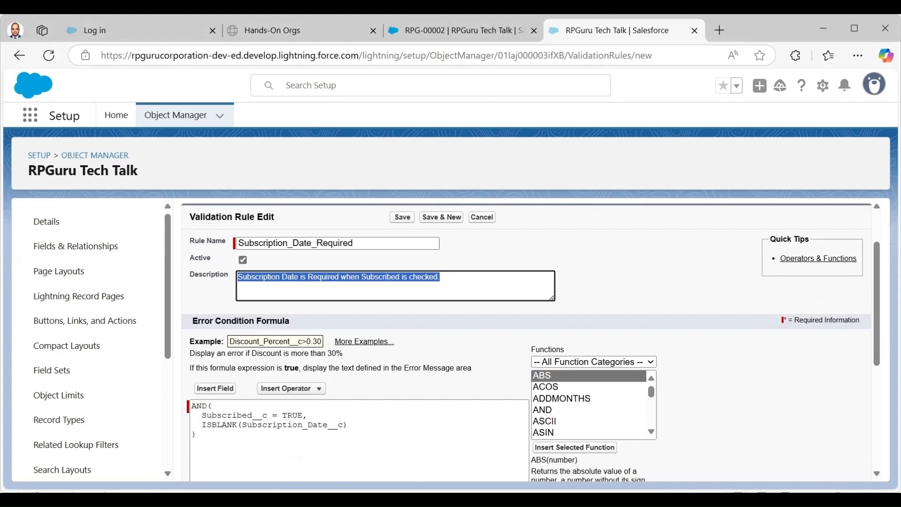
{"action": "scroll", "coordinate": [627, 409], "scroll_direction": "down", "scroll_amount": 5}
{"action": "left_click", "coordinate": [350, 388]}
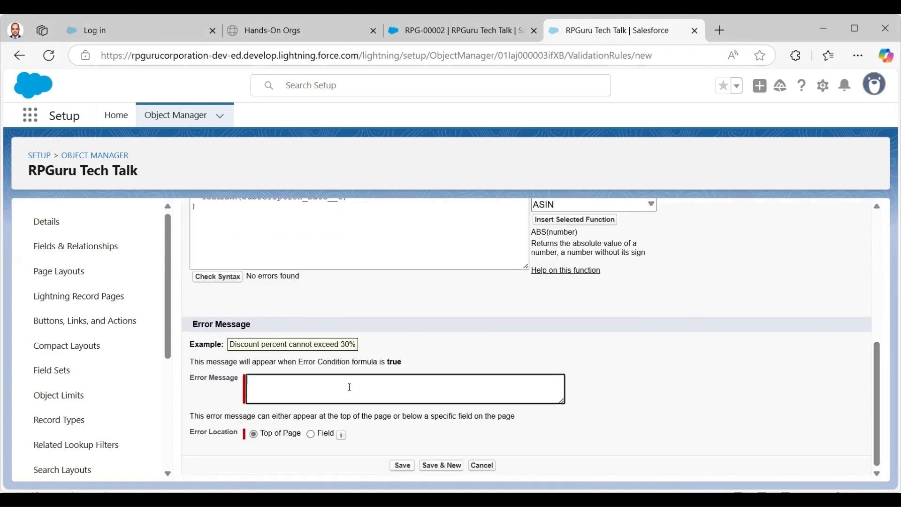
{"action": "key", "text": "ctrl+v"}
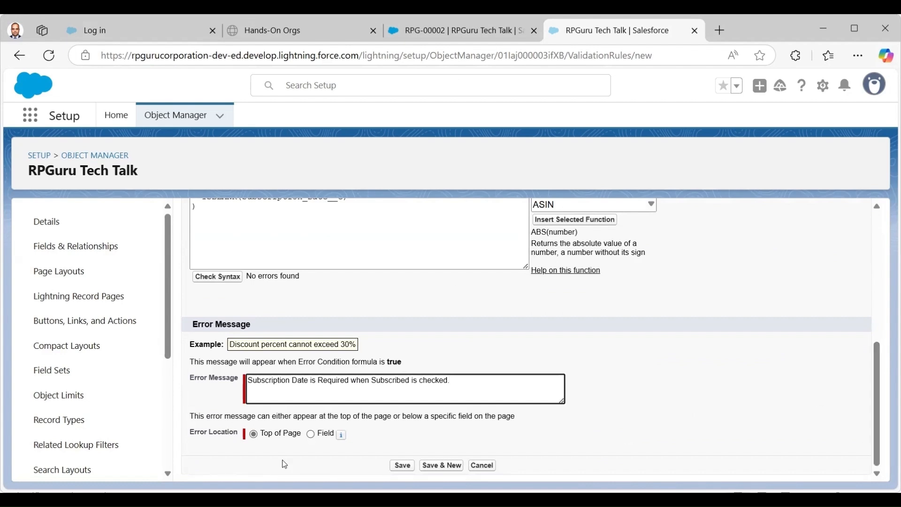
{"action": "left_click", "coordinate": [403, 466]}
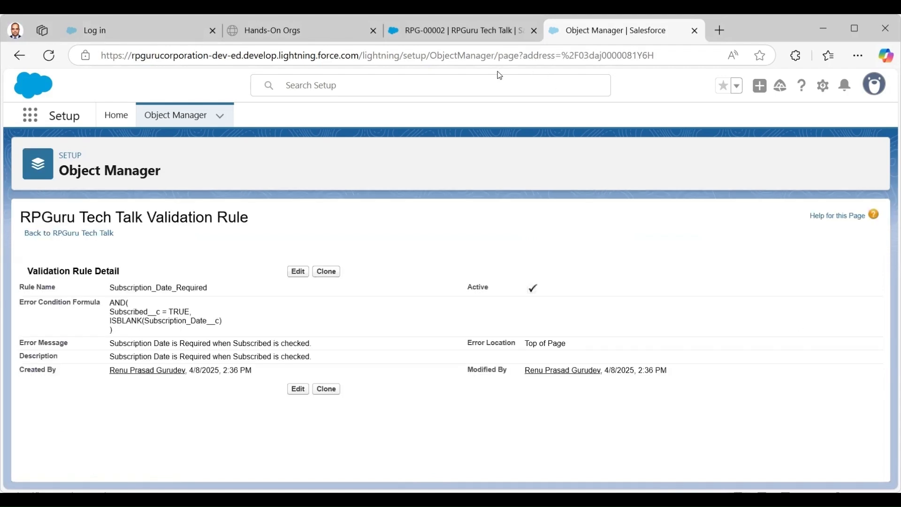
{"action": "left_click", "coordinate": [452, 39]}
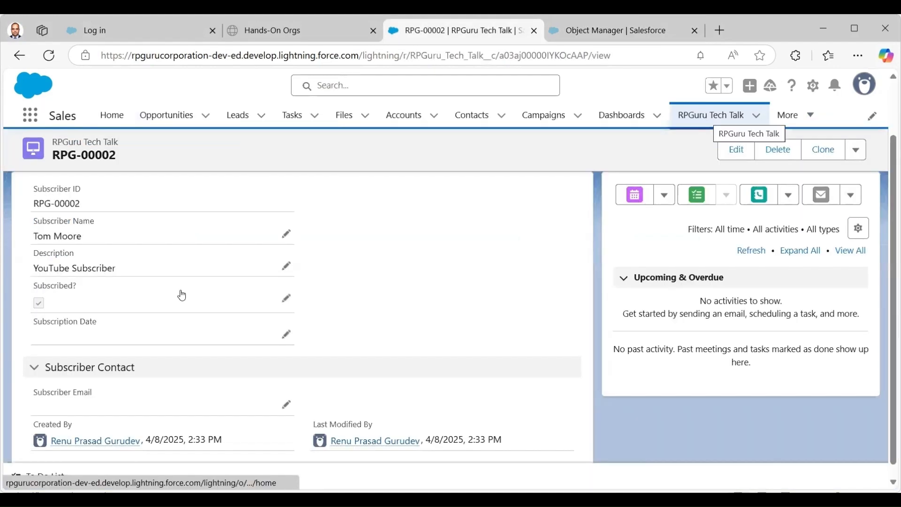
Save a new subscribed record with a name and 'Y' description but no date, triggering the date error.
{"action": "left_click", "coordinate": [710, 115]}
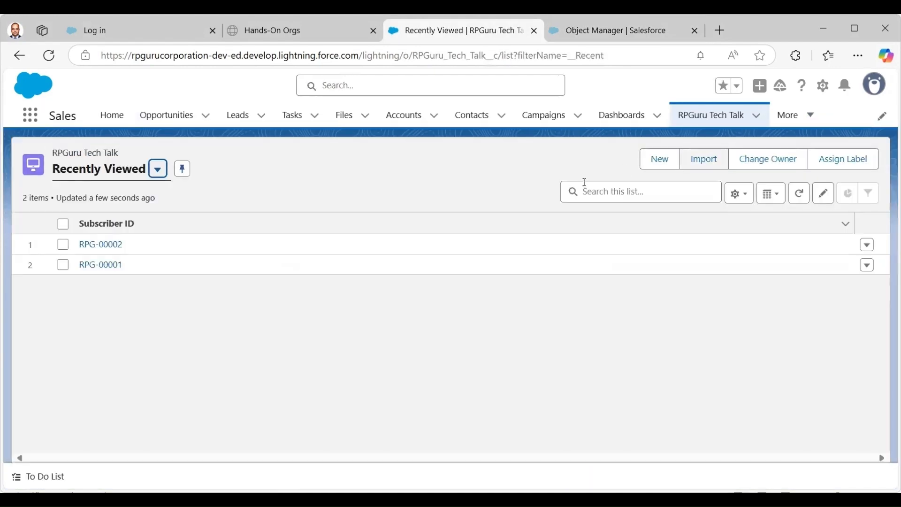
{"action": "left_click", "coordinate": [658, 165]}
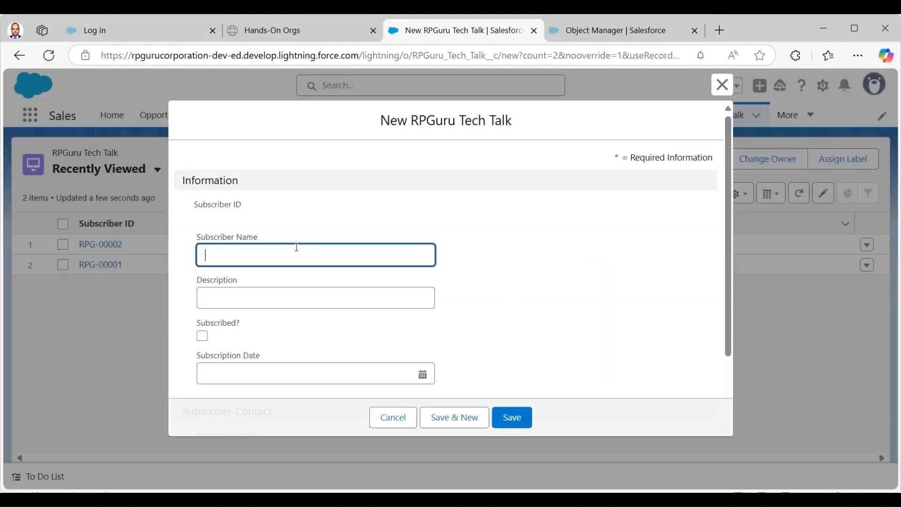
{"action": "left_click", "coordinate": [296, 247]}
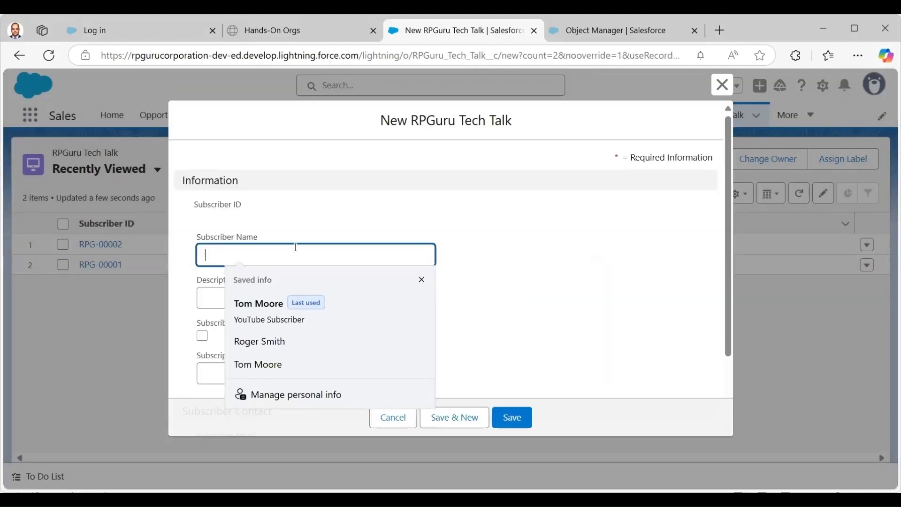
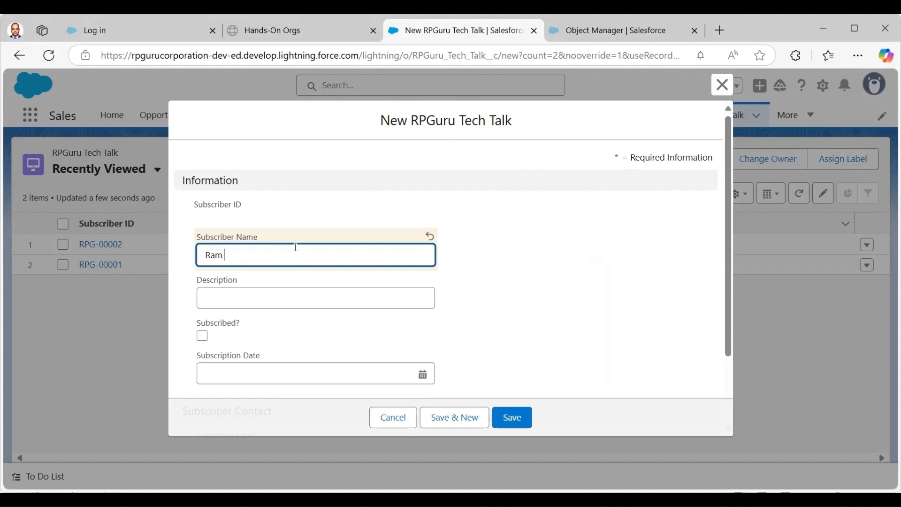
{"action": "key", "text": "Tab"}
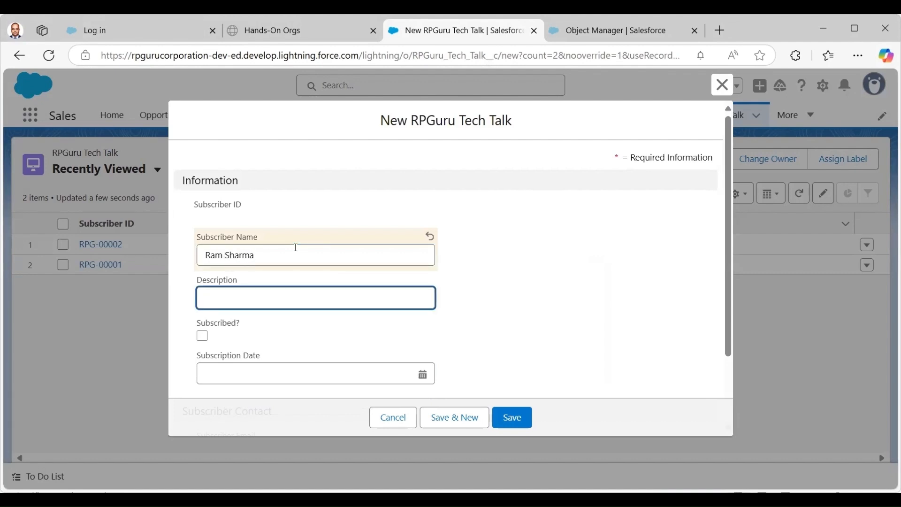
{"action": "type", "text": "YouTube Subscriber"}
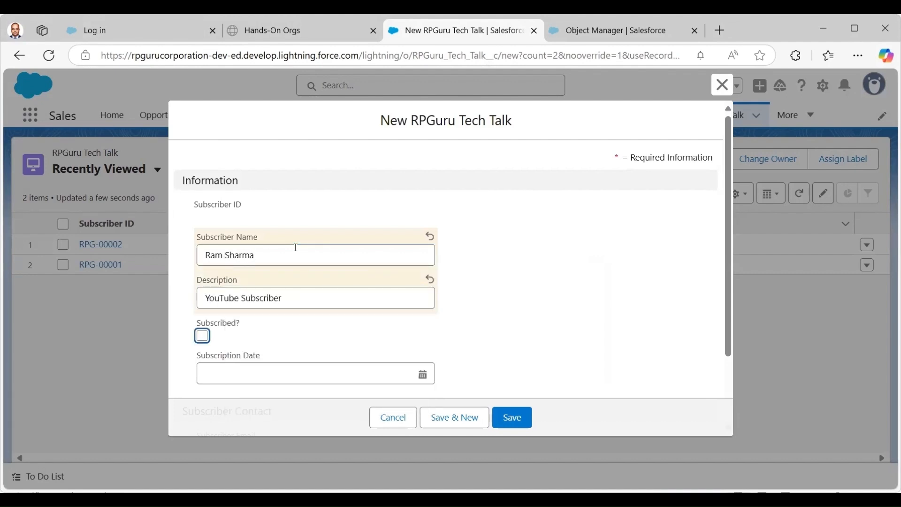
{"action": "left_click", "coordinate": [202, 336]}
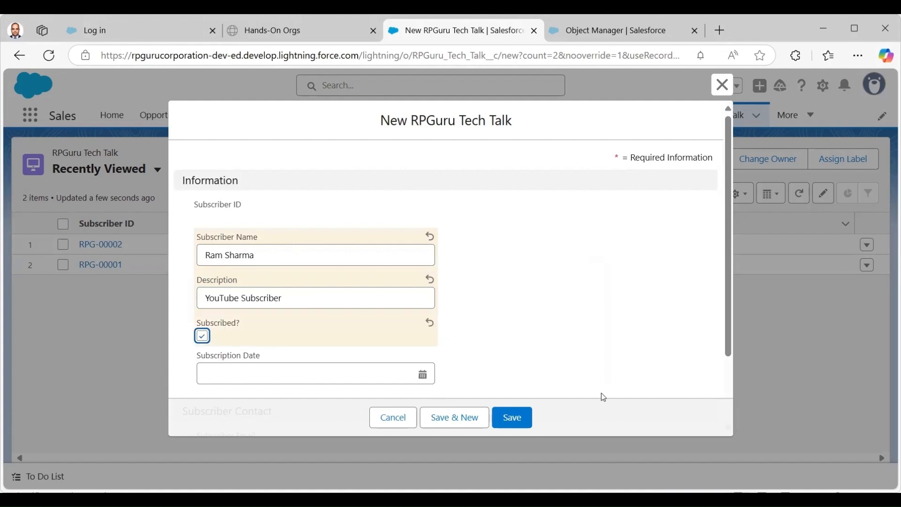
{"action": "scroll", "coordinate": [728, 328], "scroll_direction": "down", "scroll_amount": 2}
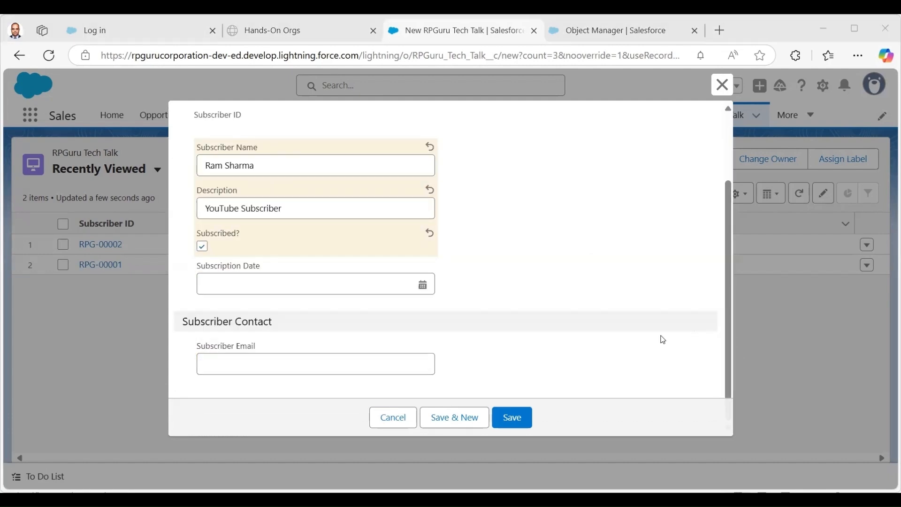
{"action": "left_click", "coordinate": [513, 418]}
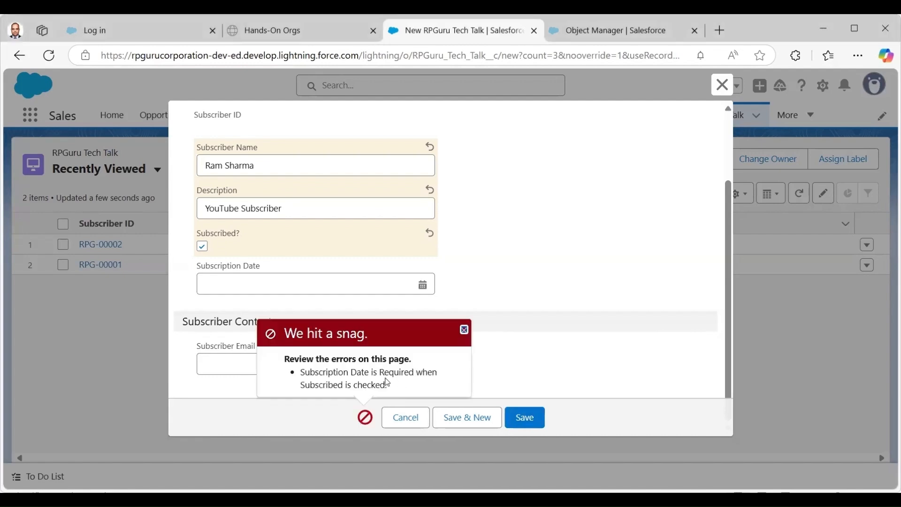
Pick 4/8/2025 as the Subscription Date, dismiss the error, and save the record as RPG-00003.
{"action": "left_click", "coordinate": [300, 283]}
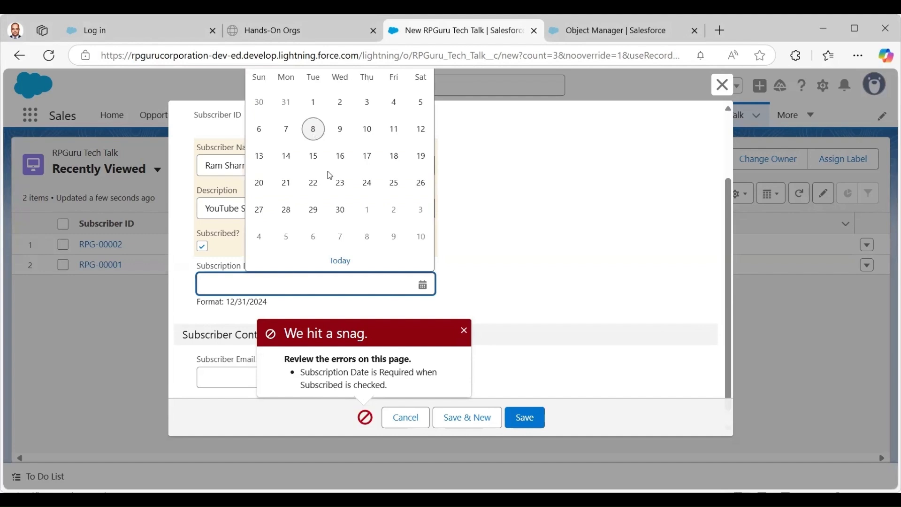
{"action": "left_click", "coordinate": [340, 260]}
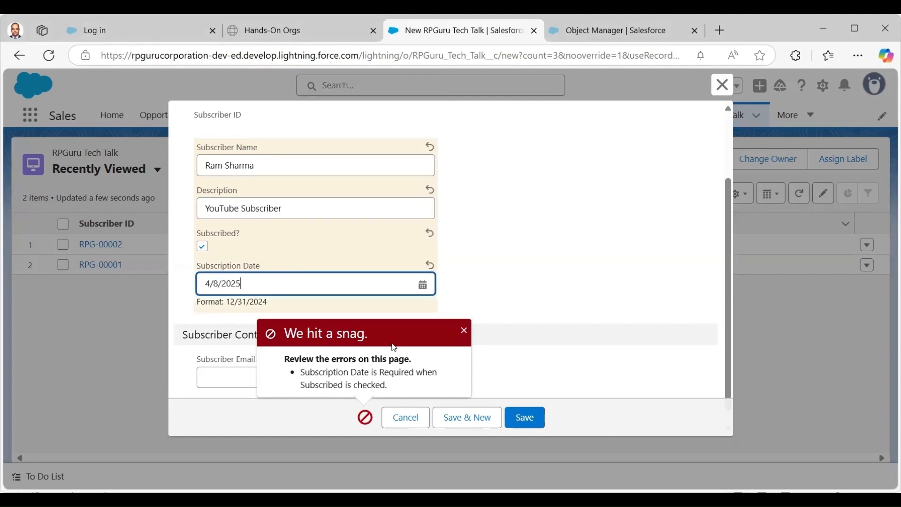
{"action": "left_click", "coordinate": [464, 330]}
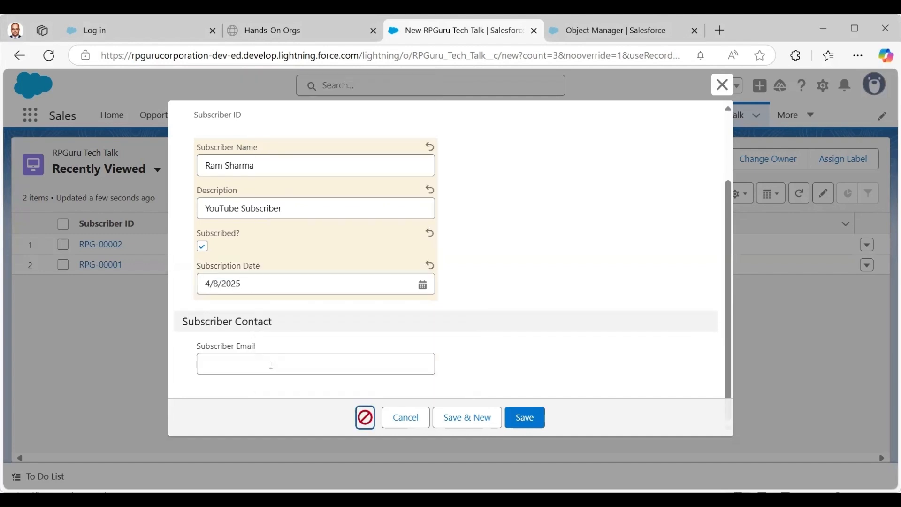
{"action": "left_click", "coordinate": [526, 417]}
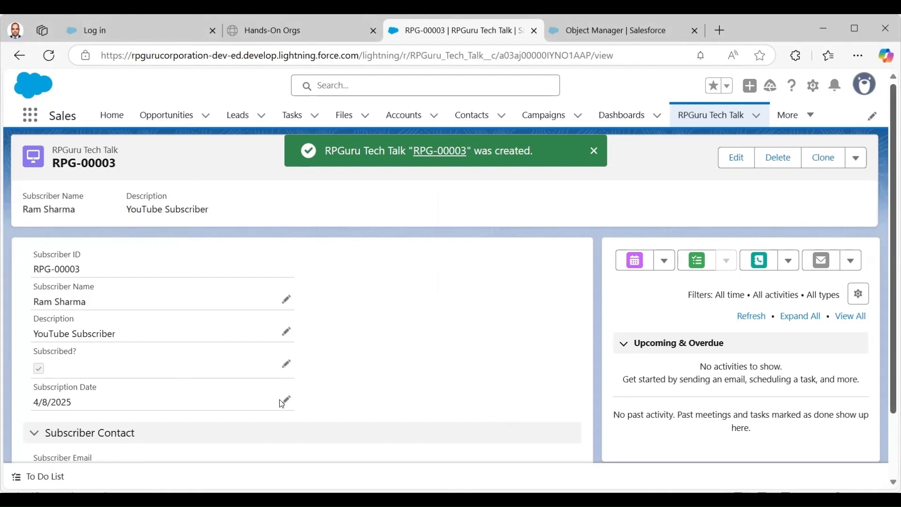
{"action": "scroll", "coordinate": [281, 404], "scroll_direction": "down", "scroll_amount": 2}
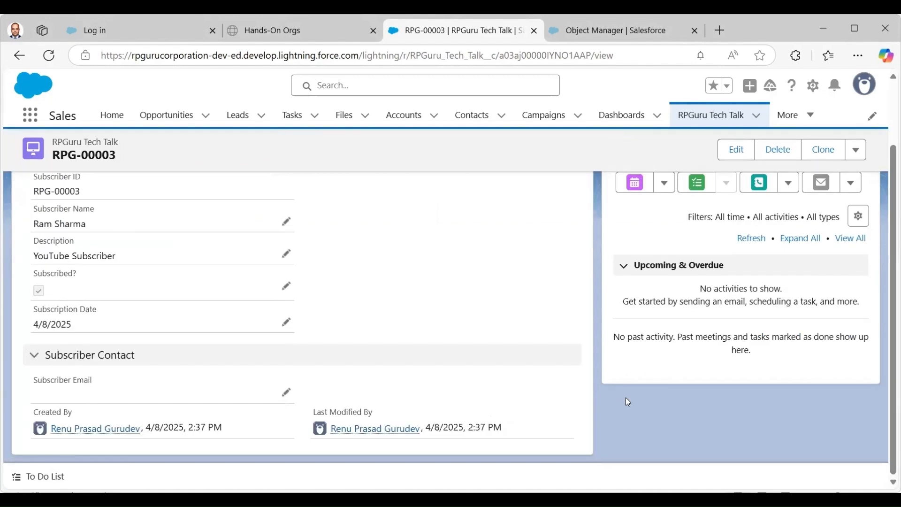
Open a new validation rule form from the RPGuru Tech Talk Validation Rules list.
{"action": "left_click", "coordinate": [620, 33]}
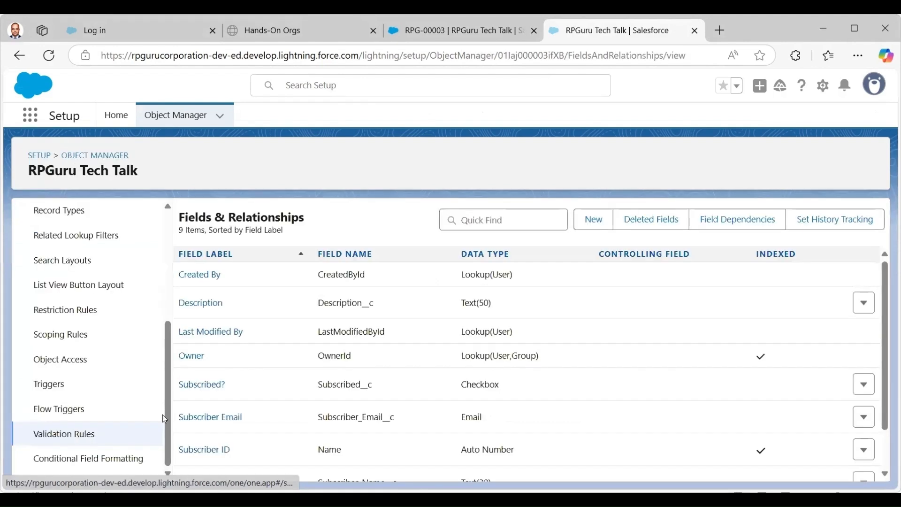
{"action": "left_click", "coordinate": [162, 422]}
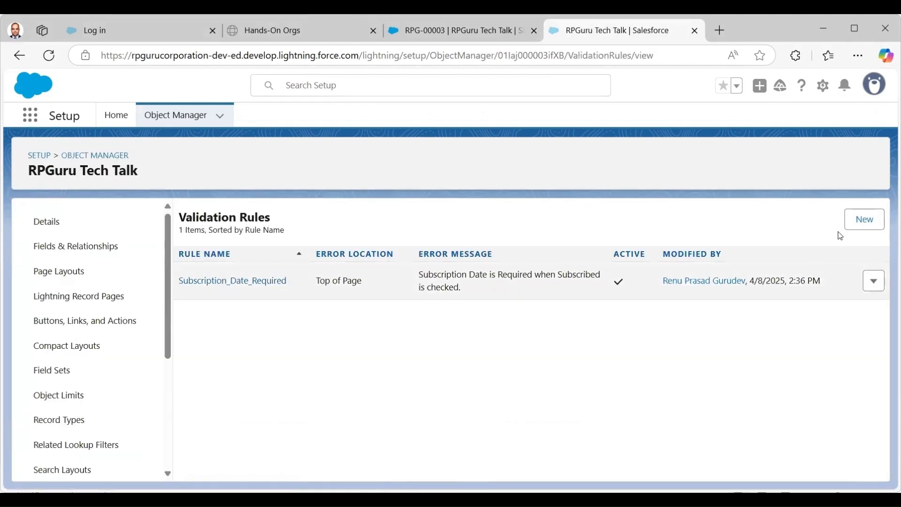
{"action": "left_click", "coordinate": [866, 221]}
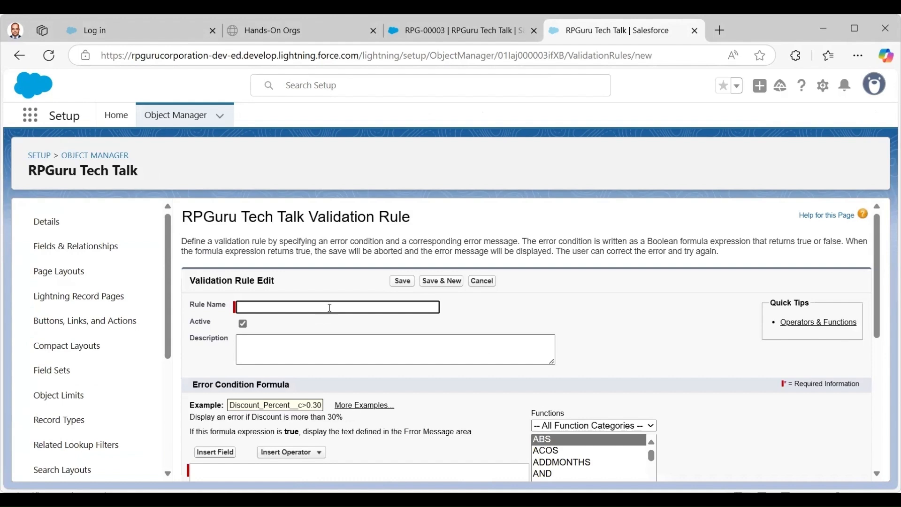
Name the rule Subscriber_Email_is_Required.
{"action": "left_click", "coordinate": [330, 307]}
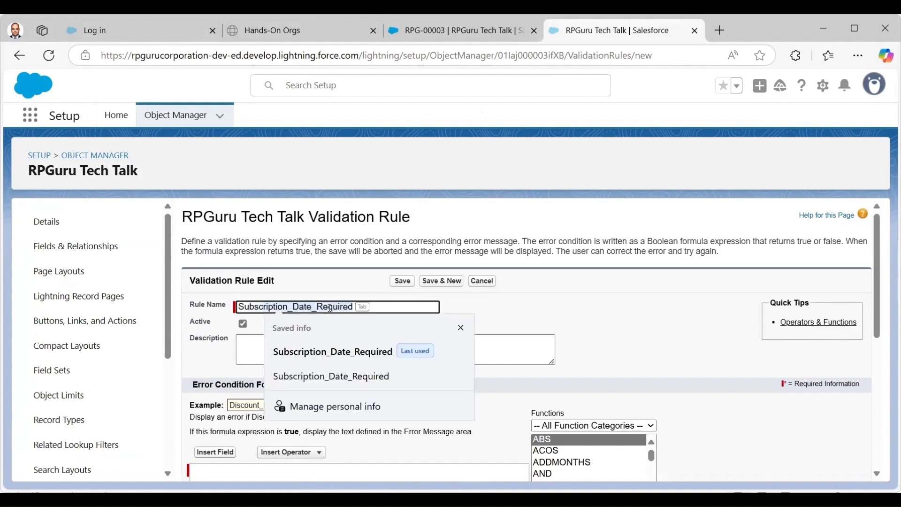
{"action": "type", "text": "Subscriber Email"}
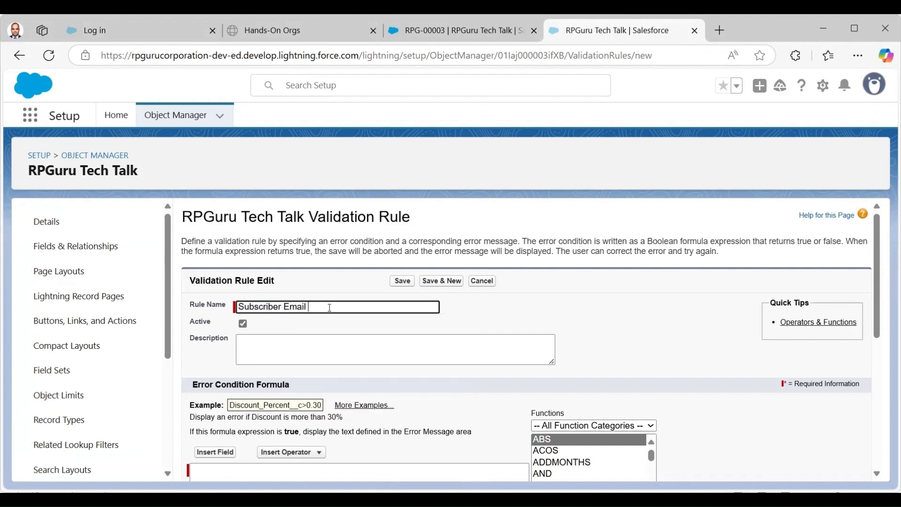
{"action": "type", "text": "is REquired"}
{"action": "key", "text": "Tab"}
Enter the description 'Subscriber email is required when Subscribed is checked', fixing a typo, and select it.
{"action": "type", "text": "Sub"}
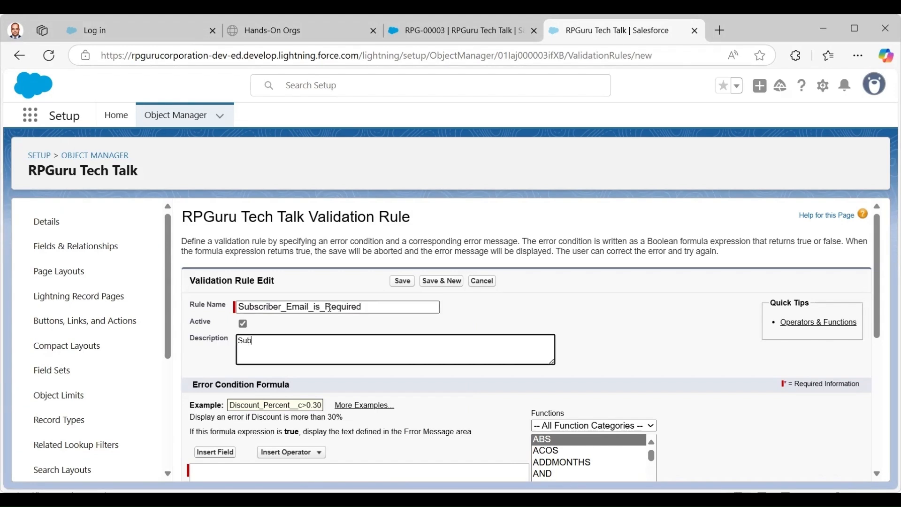
{"action": "type", "text": "scriber email is required when"}
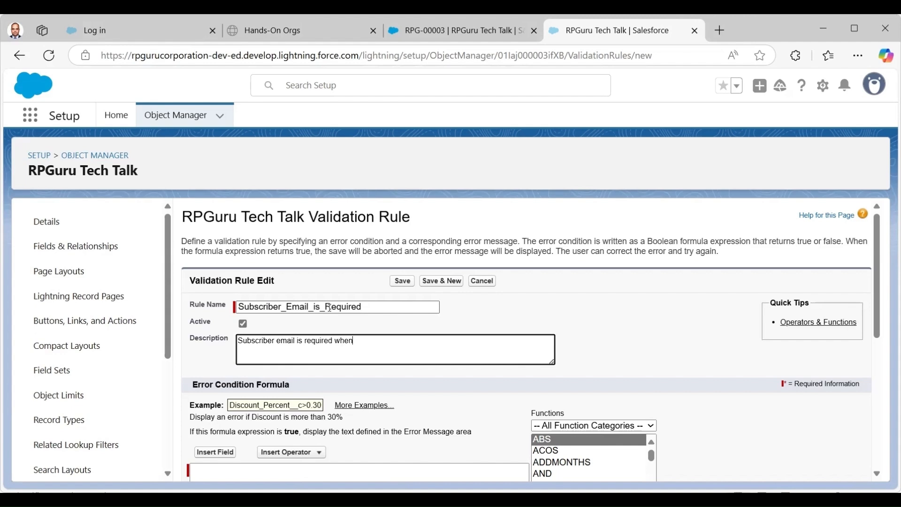
{"action": "type", "text": " Subscrbed i"}
{"action": "left_click", "coordinate": [370, 341]}
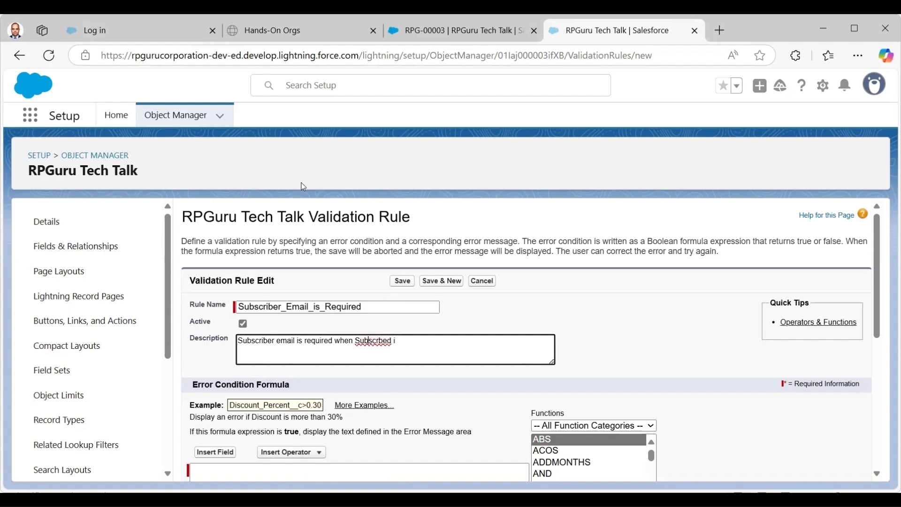
{"action": "mouse_move", "coordinate": [302, 185]}
{"action": "left_click", "coordinate": [424, 188]}
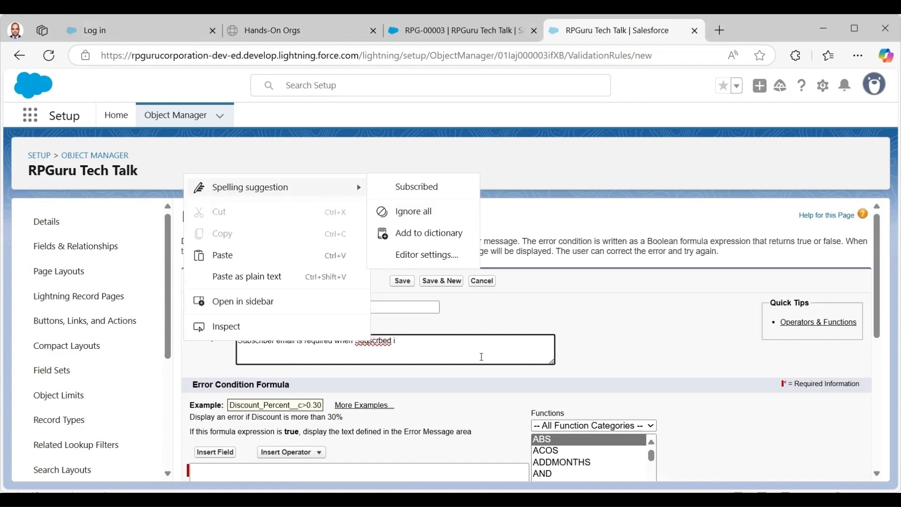
{"action": "left_click", "coordinate": [430, 341]}
{"action": "type", "text": "s checked"}
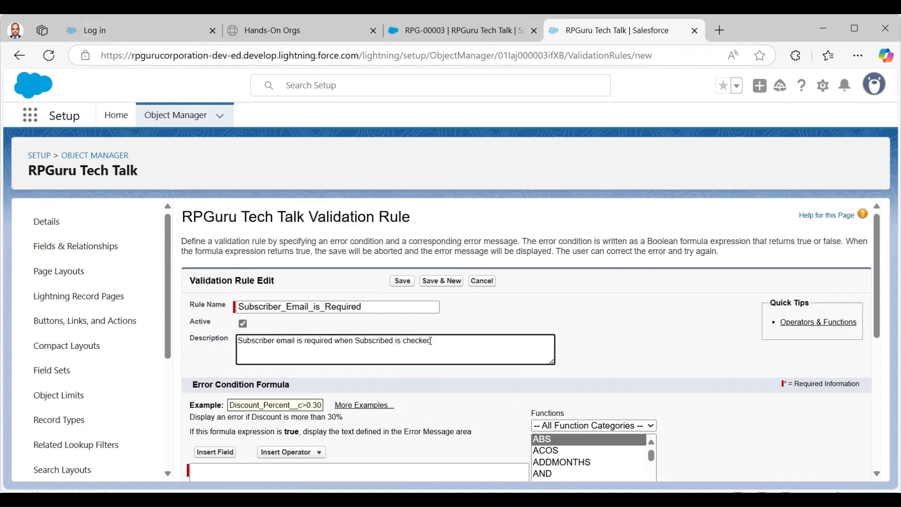
{"action": "key", "text": "ctrl+a"}
{"action": "key", "text": "ctrl+c"}
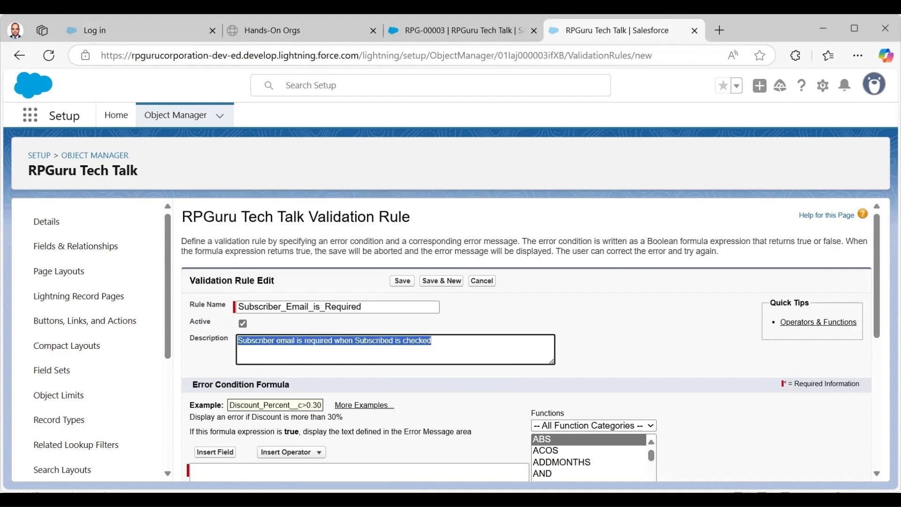
{"action": "scroll", "coordinate": [223, 369], "scroll_direction": "down", "scroll_amount": 3}
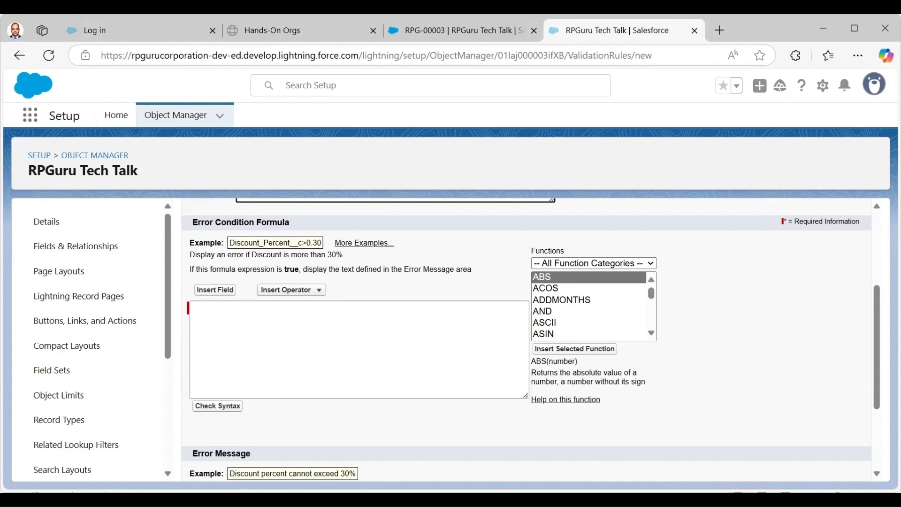
Paste the description sentence as the rule's error message.
{"action": "scroll", "coordinate": [885, 346], "scroll_direction": "down", "scroll_amount": 2}
{"action": "left_click", "coordinate": [327, 430]}
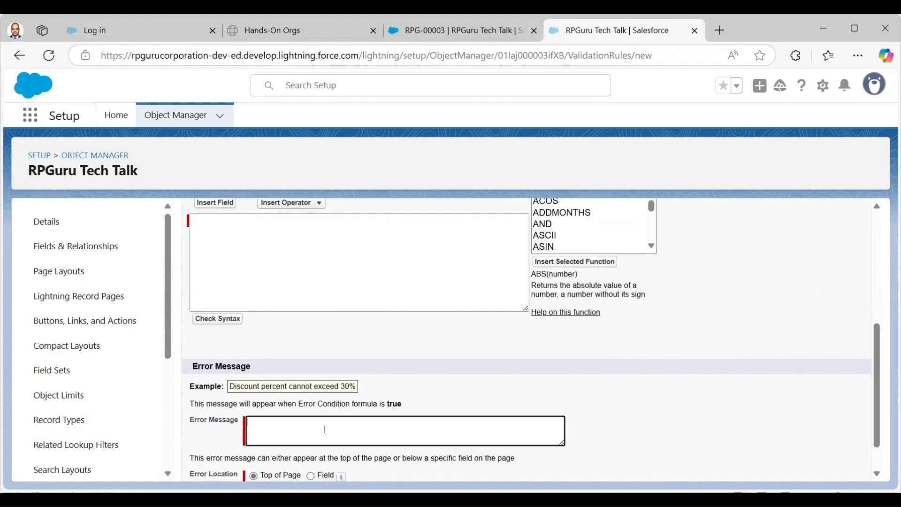
{"action": "key", "text": "ctrl+v"}
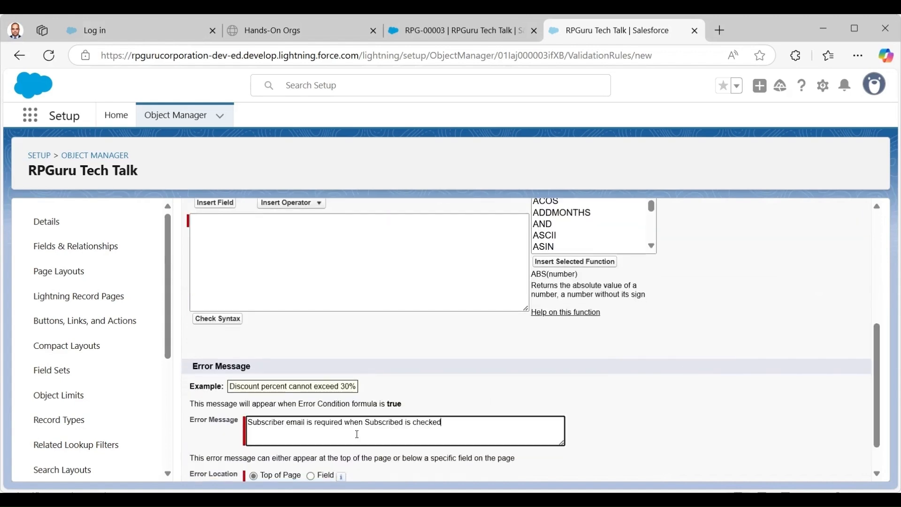
Paste the AND/ISBLANK formula for Subscribed__c and Subscriber_Email__c, check syntax, and save the rule.
{"action": "left_click", "coordinate": [765, 332]}
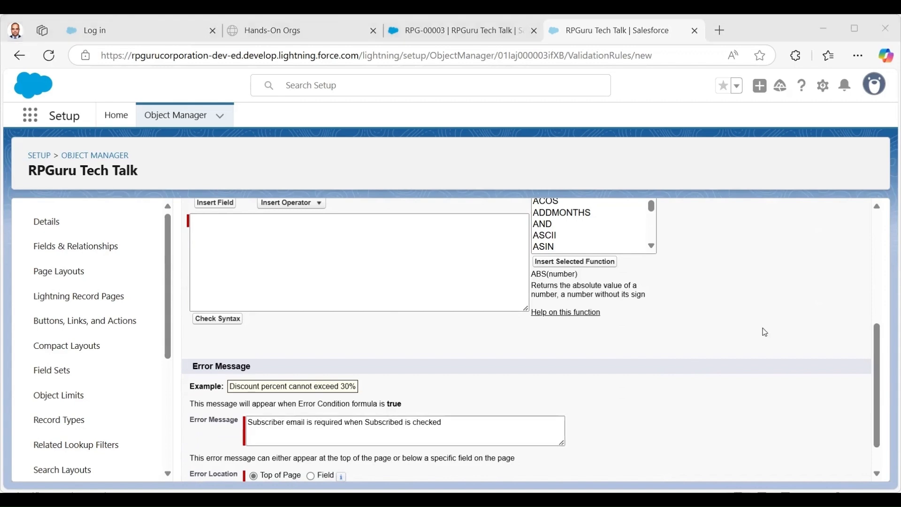
{"action": "left_click", "coordinate": [271, 229]}
{"action": "type", "text": "AND(   Subscribed__c = TRUE,   ISBLANK(Subscriber_Email__c) )"}
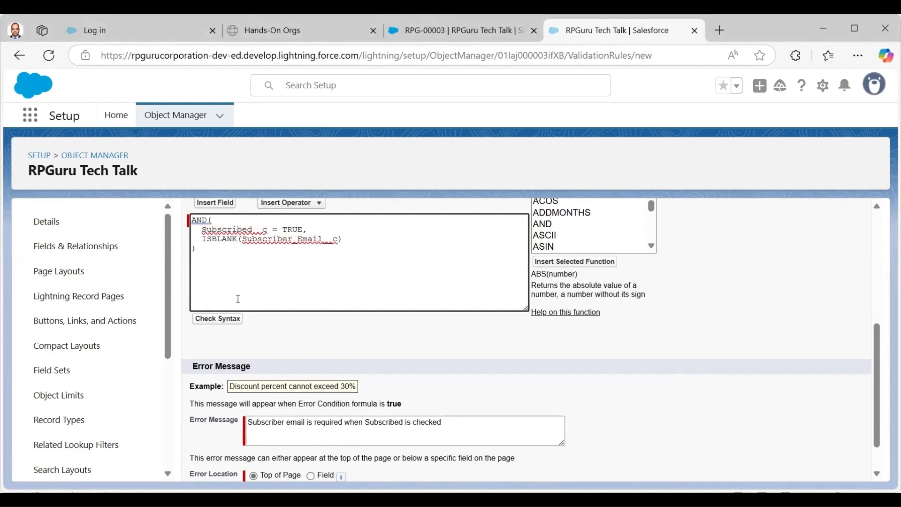
{"action": "left_click", "coordinate": [221, 323]}
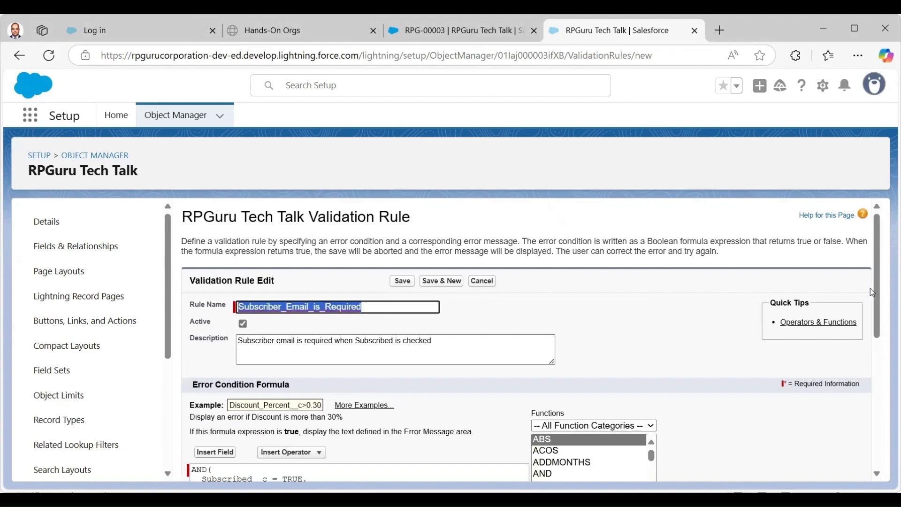
{"action": "scroll", "coordinate": [874, 274], "scroll_direction": "down", "scroll_amount": 3}
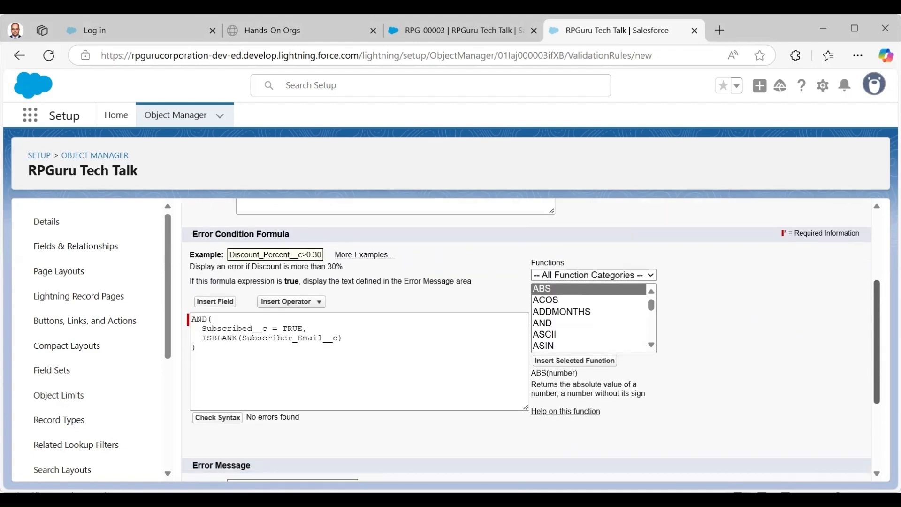
{"action": "scroll", "coordinate": [875, 331], "scroll_direction": "up", "scroll_amount": 3}
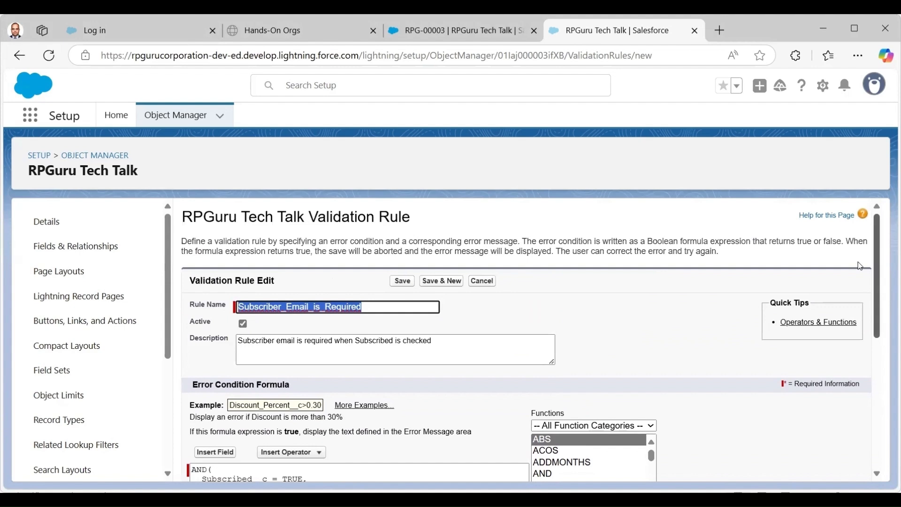
{"action": "left_click", "coordinate": [402, 281]}
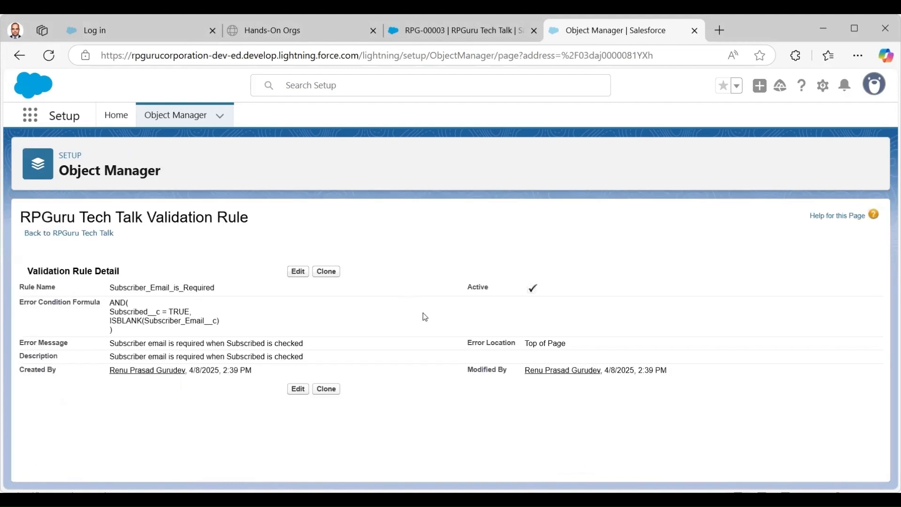
Return to RPGuru Tech Talk and review its Validation Rules list showing both active rules.
{"action": "left_click", "coordinate": [84, 234]}
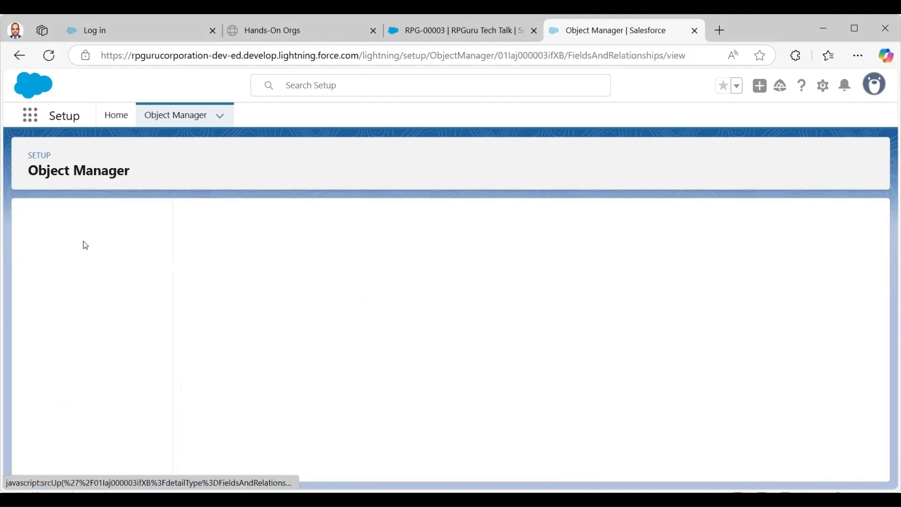
{"action": "left_click_drag", "start_coordinate": [169, 350], "coordinate": [166, 457]}
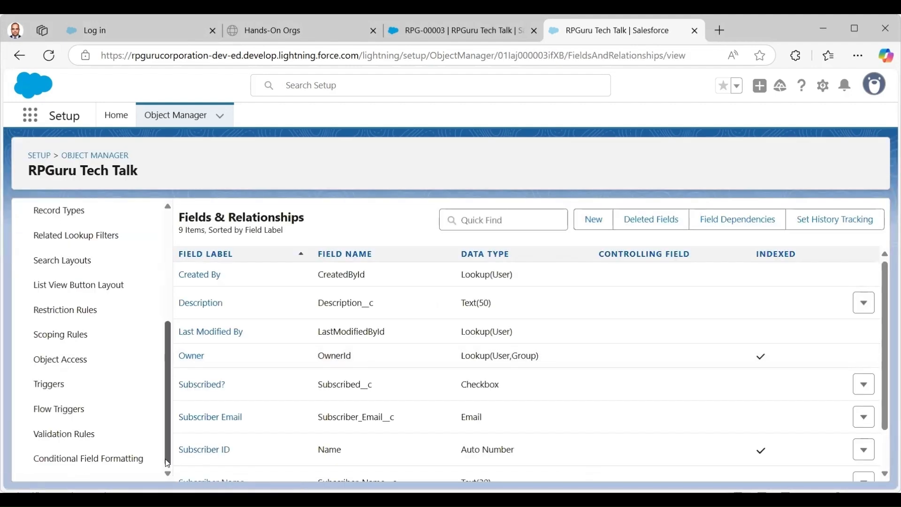
{"action": "left_click", "coordinate": [73, 432]}
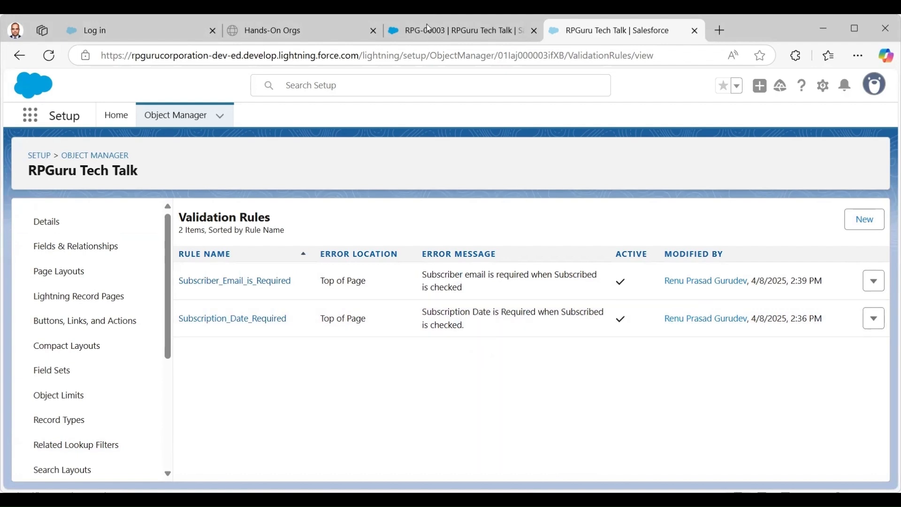
{"action": "left_click", "coordinate": [457, 30]}
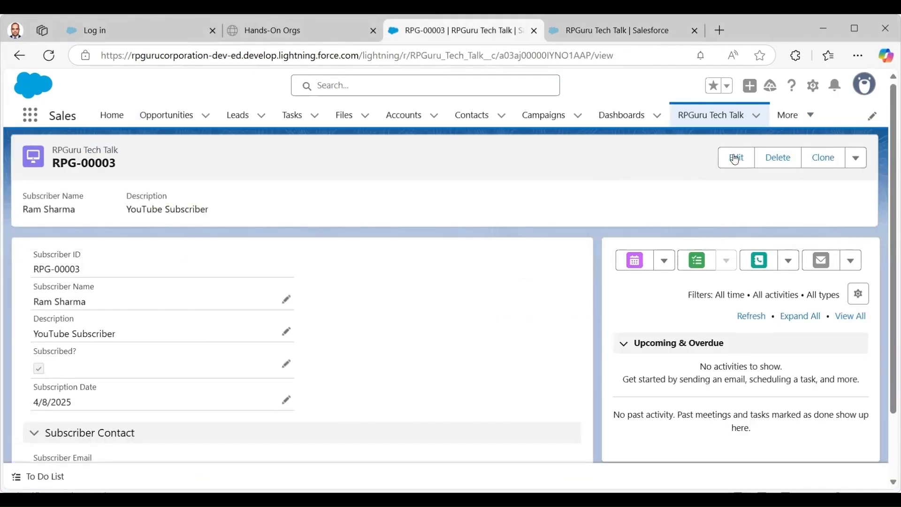
Try saving a new subscribed record with a name and description 'YouTube Subscriber' but no date or email.
{"action": "left_click", "coordinate": [735, 158]}
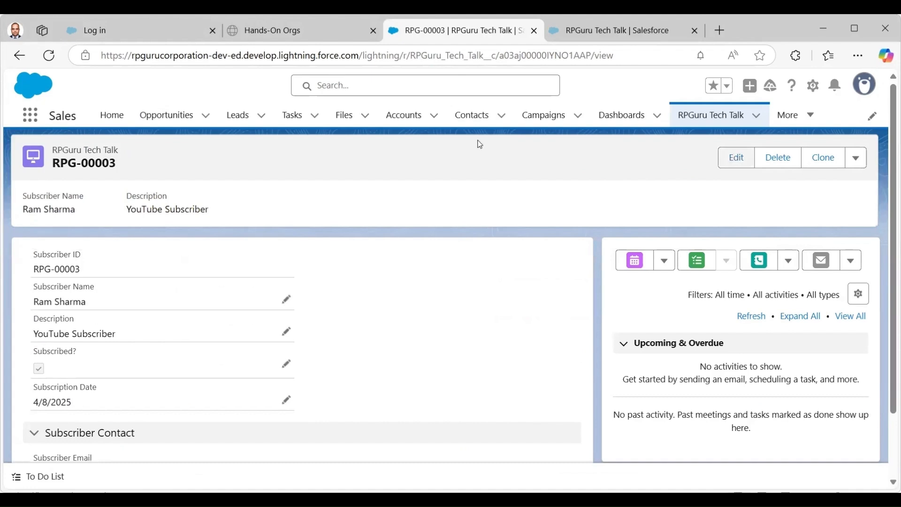
{"action": "left_click", "coordinate": [694, 113]}
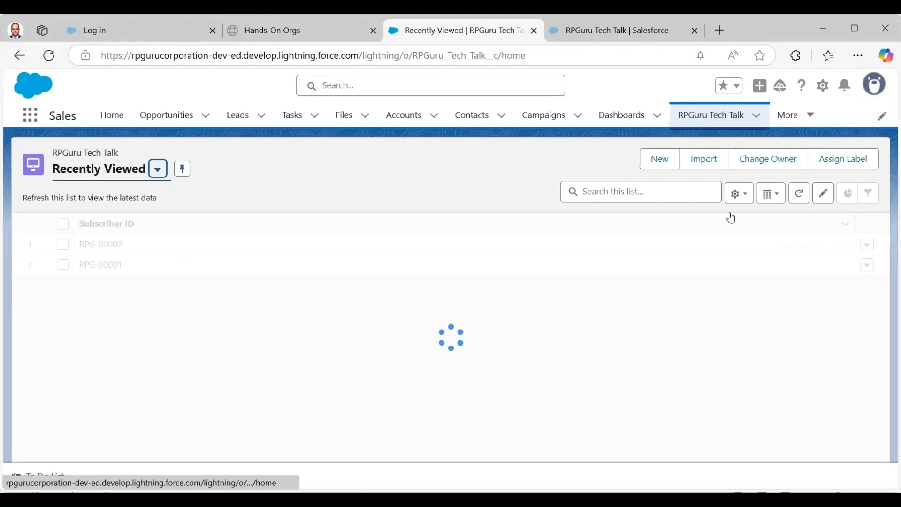
{"action": "left_click", "coordinate": [651, 159]}
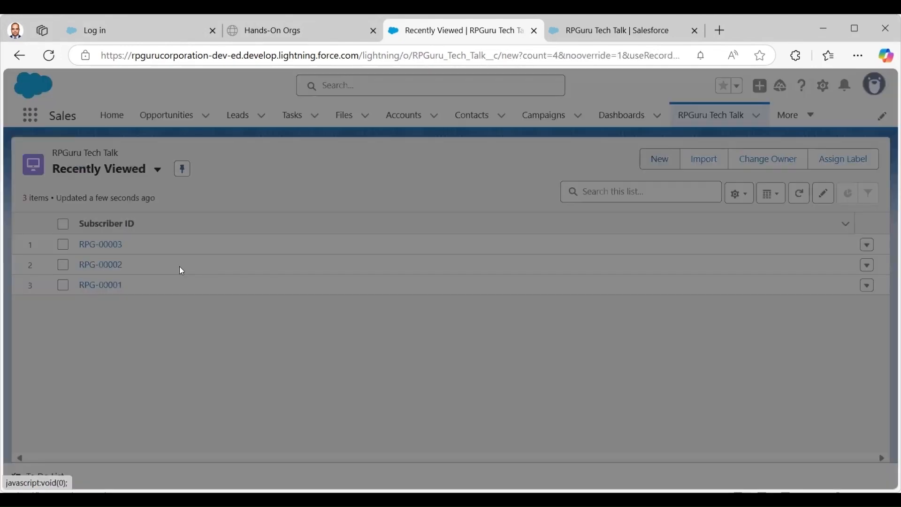
{"action": "type", "text": "Jane Doe"}
{"action": "key", "text": "Tab"}
{"action": "type", "text": "YouTube Subscriber"}
{"action": "key", "text": "Tab"}
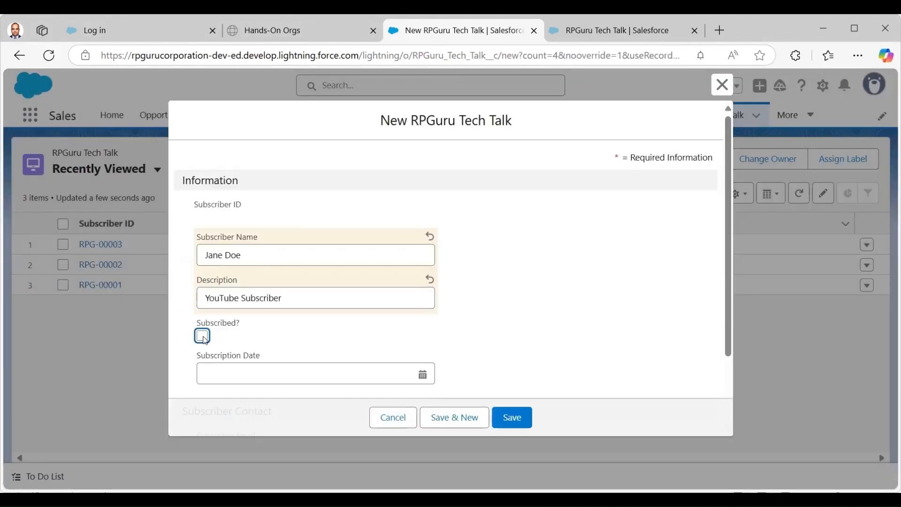
{"action": "key", "text": "space"}
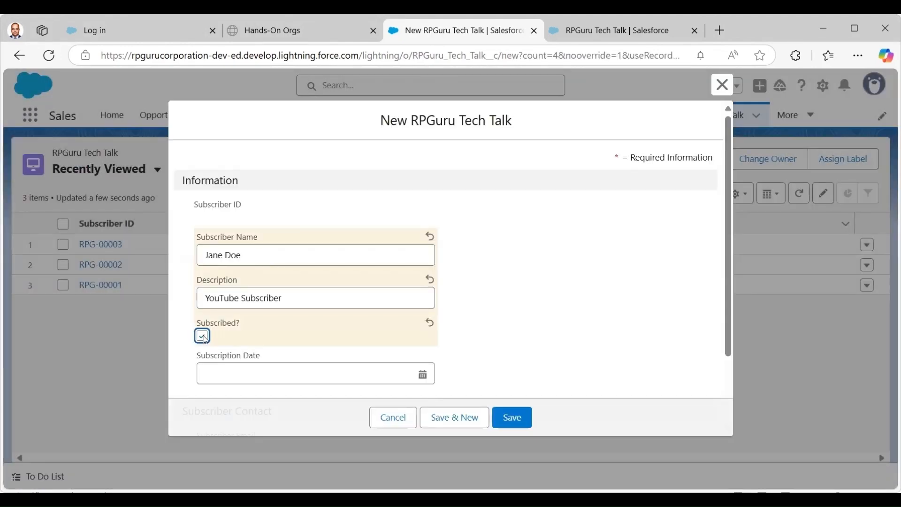
{"action": "scroll", "coordinate": [731, 346], "scroll_direction": "down", "scroll_amount": 2}
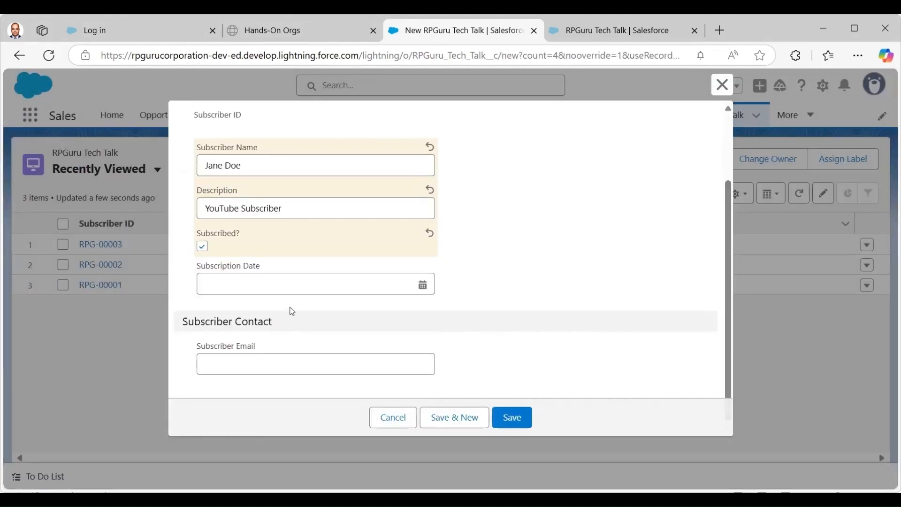
{"action": "left_click", "coordinate": [500, 421]}
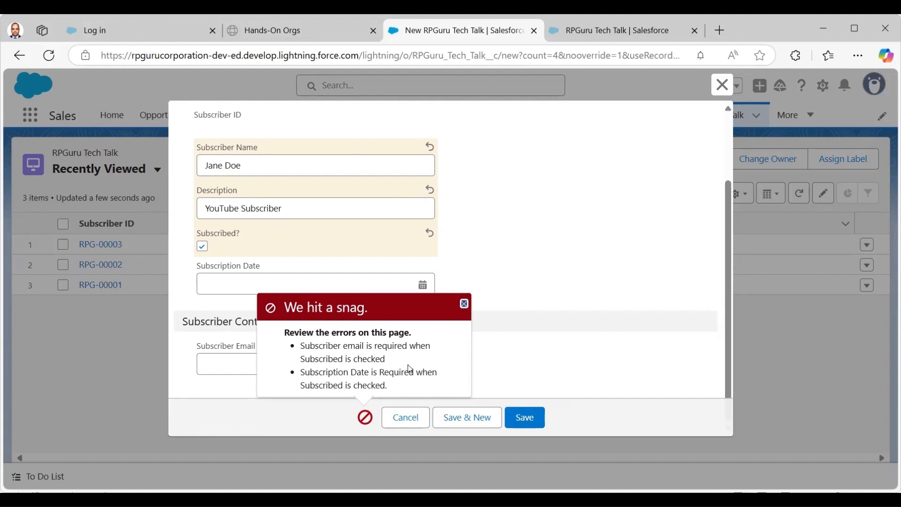
Dismiss the date error, set Subscription Date to 4/8/2025, and save again.
{"action": "left_click", "coordinate": [462, 303]}
{"action": "left_click", "coordinate": [352, 288]}
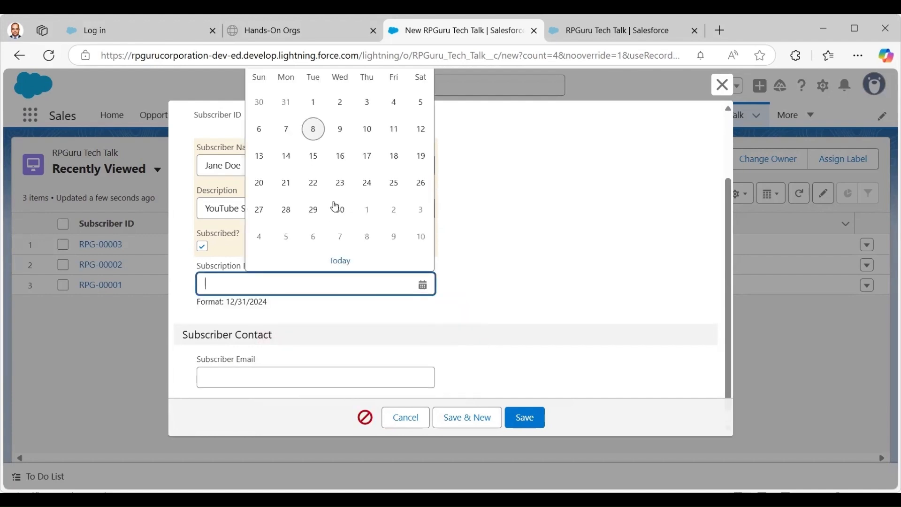
{"action": "left_click", "coordinate": [314, 129]}
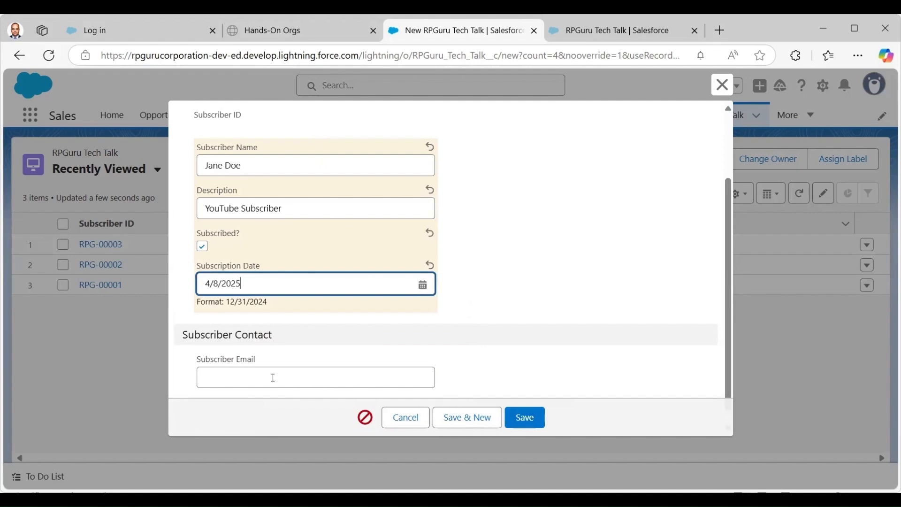
{"action": "left_click", "coordinate": [530, 418]}
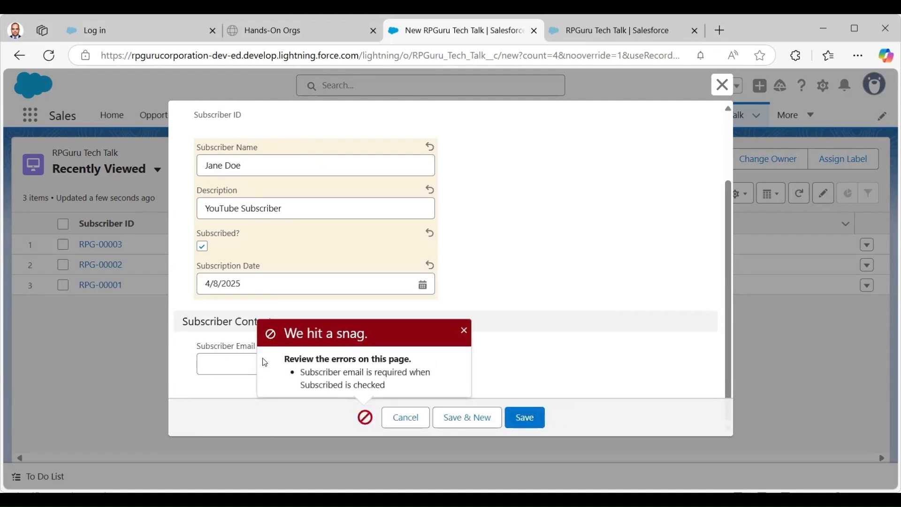
Dismiss the email error, enter the subscriber's email address, and save the record as RPG-00004.
{"action": "left_click", "coordinate": [464, 330]}
{"action": "left_click", "coordinate": [255, 361]}
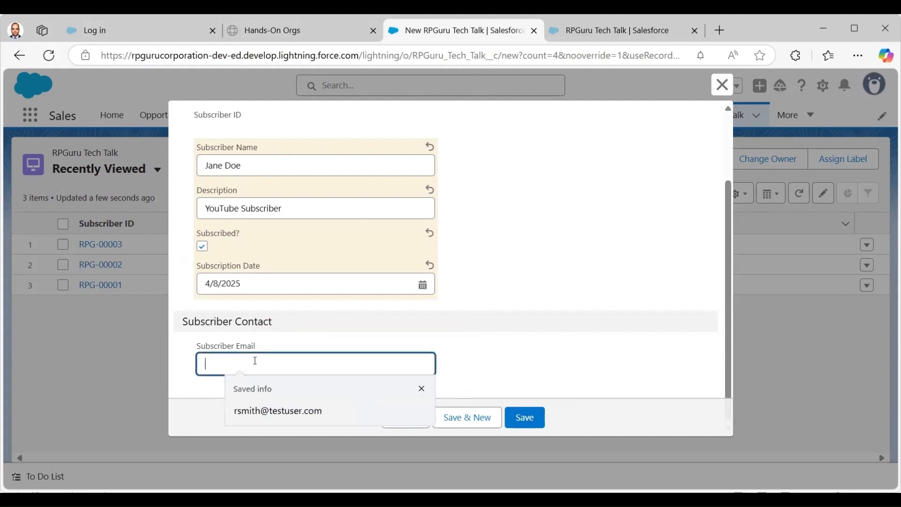
{"action": "type", "text": "h"}
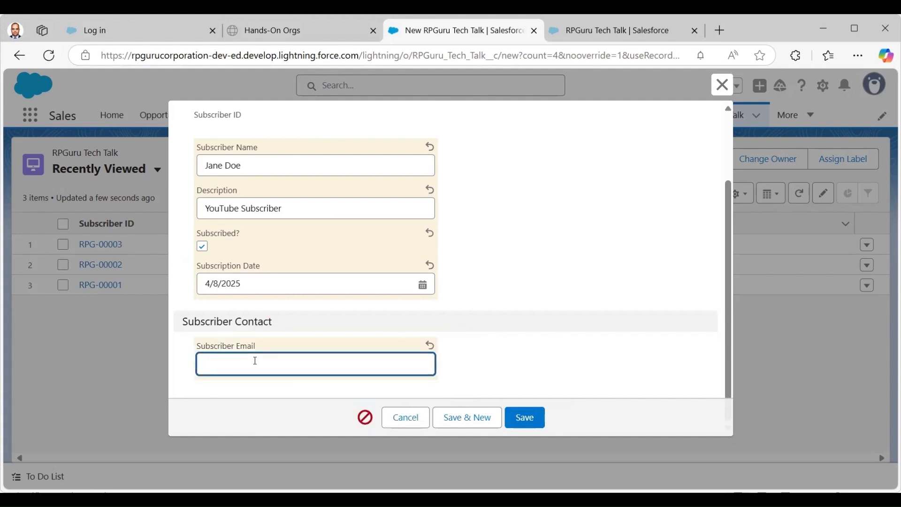
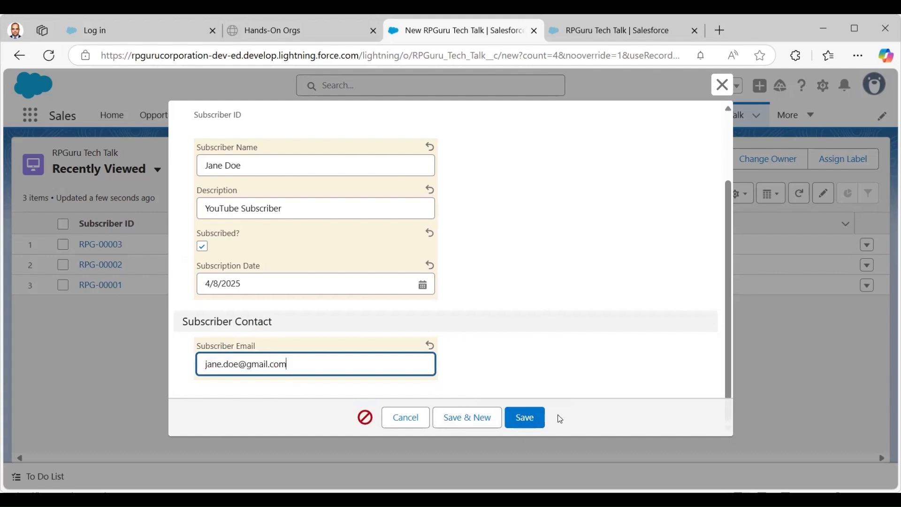
{"action": "left_click", "coordinate": [527, 425]}
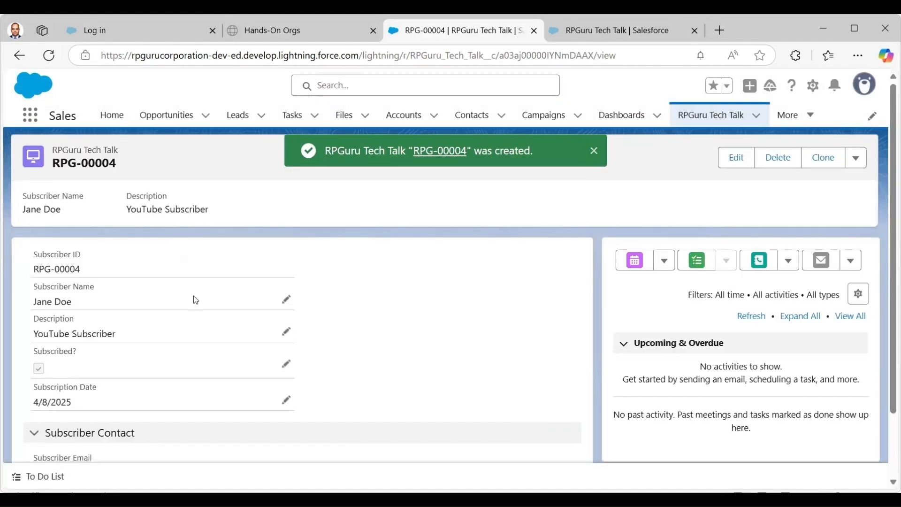
{"action": "left_click", "coordinate": [594, 153]}
{"action": "scroll", "coordinate": [30, 282], "scroll_direction": "down", "scroll_amount": 2}
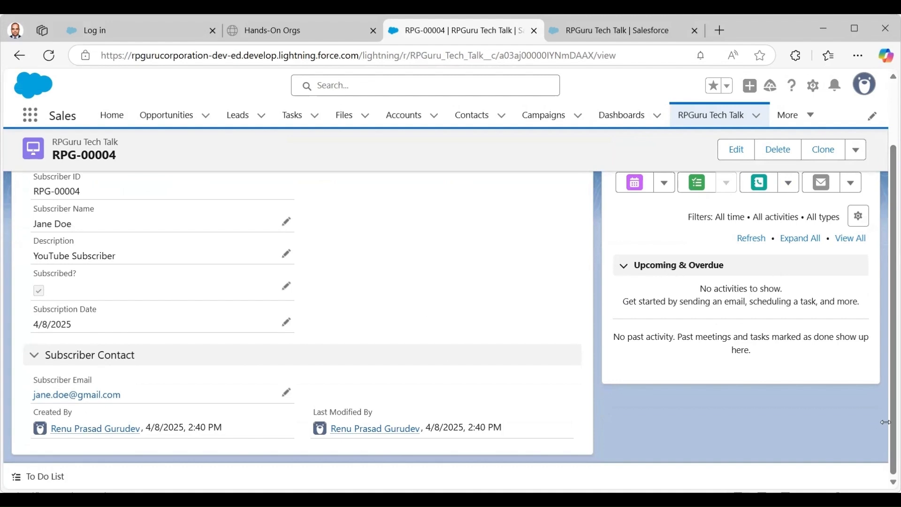
{"action": "left_click_drag", "start_coordinate": [893, 300], "coordinate": [893, 237]}
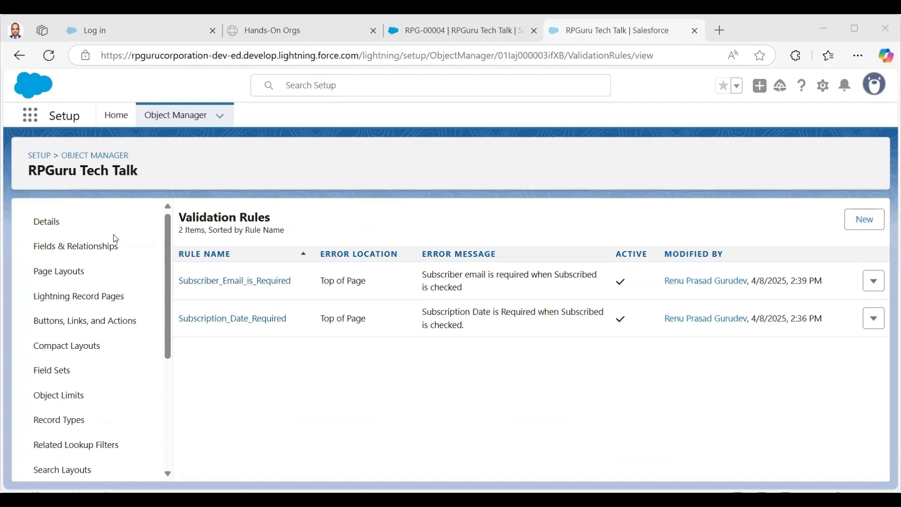
From Fields & Relationships, start a new custom field of type Formula.
{"action": "left_click", "coordinate": [91, 248]}
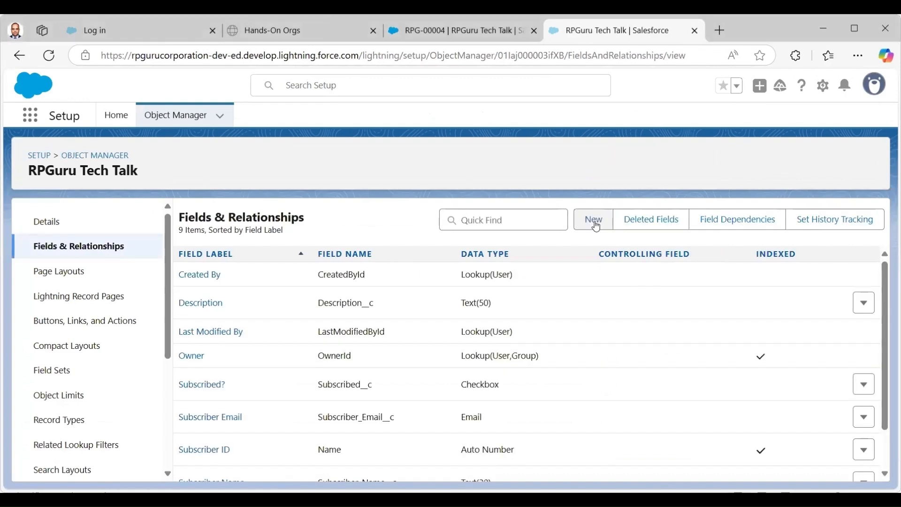
{"action": "left_click", "coordinate": [594, 221]}
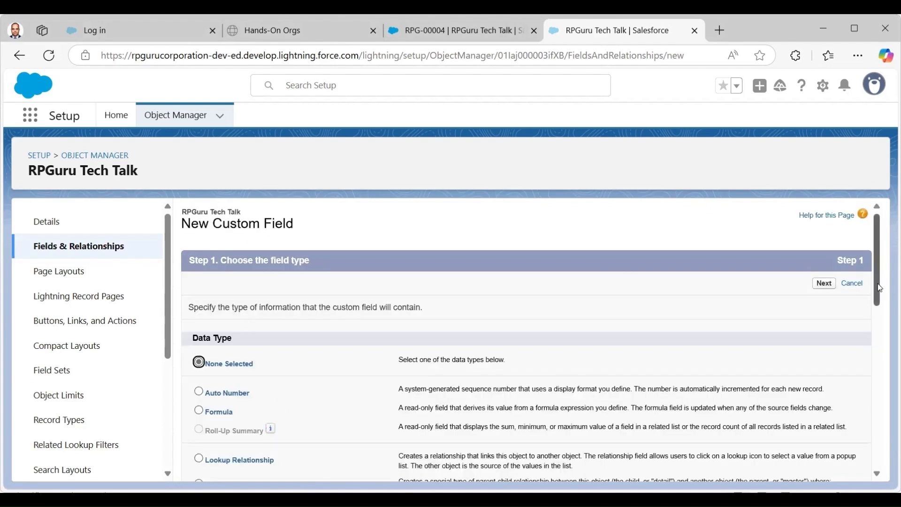
{"action": "scroll", "coordinate": [884, 318], "scroll_direction": "down", "scroll_amount": 2}
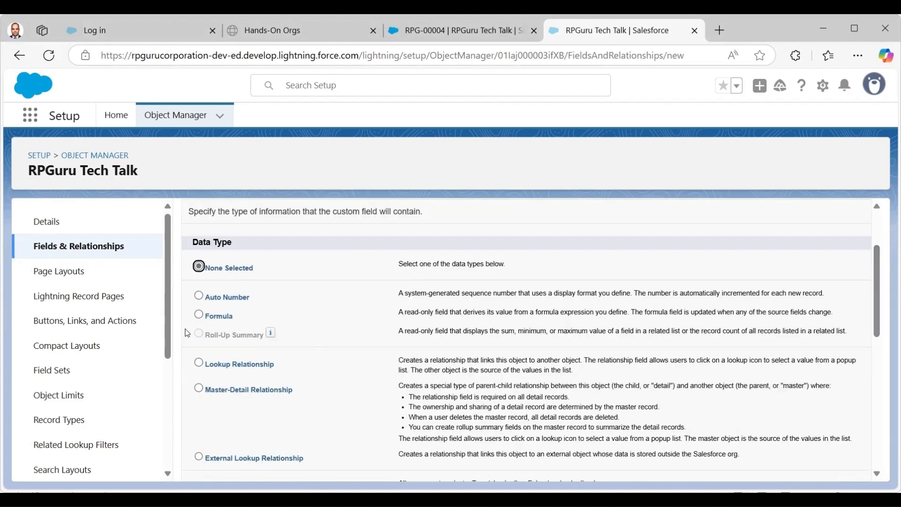
{"action": "left_click", "coordinate": [199, 315]}
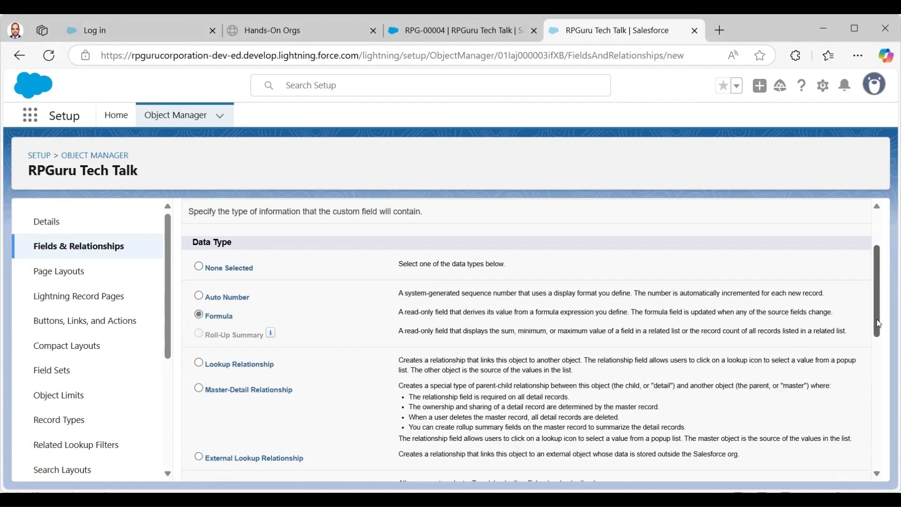
{"action": "scroll", "coordinate": [827, 286], "scroll_direction": "up", "scroll_amount": 2}
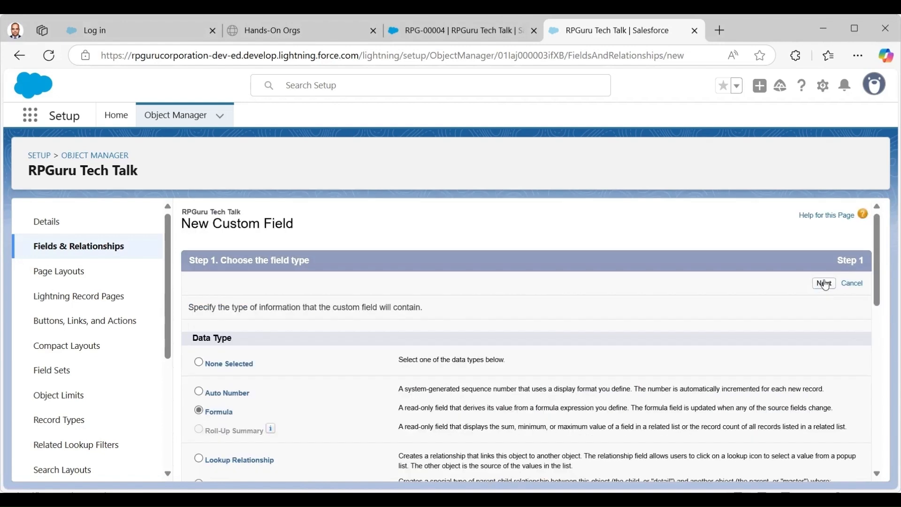
{"action": "left_click", "coordinate": [826, 284]}
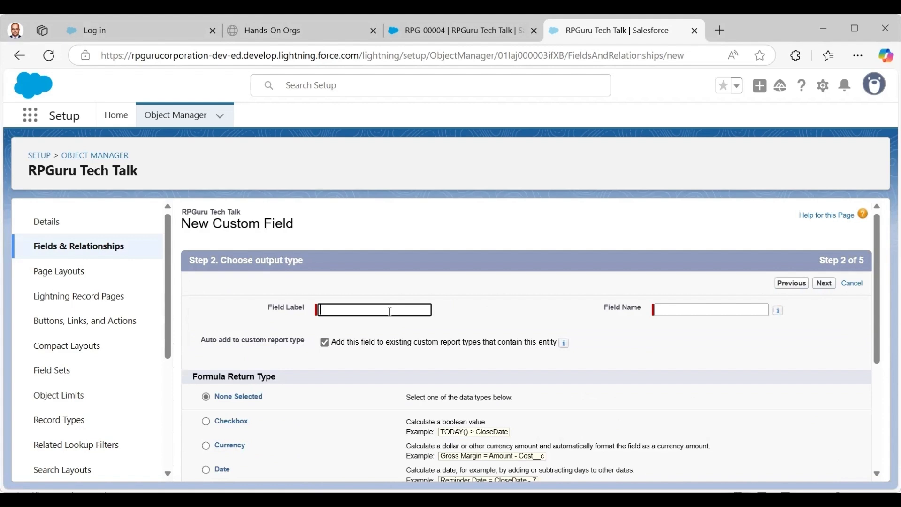
Label the field 'Subscriber Status' and give it a Text return type.
{"action": "left_click", "coordinate": [390, 312]}
{"action": "type", "text": "Su"}
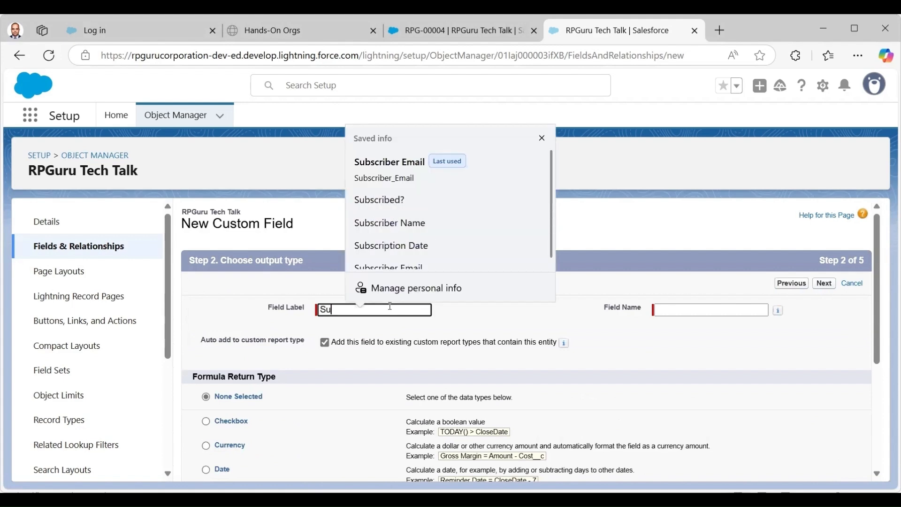
{"action": "type", "text": "bscriber Status"}
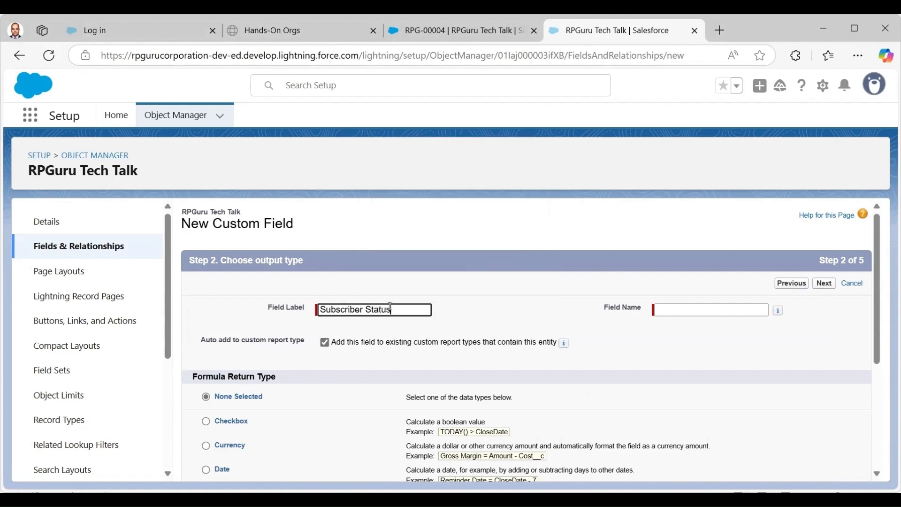
{"action": "key", "text": "Tab"}
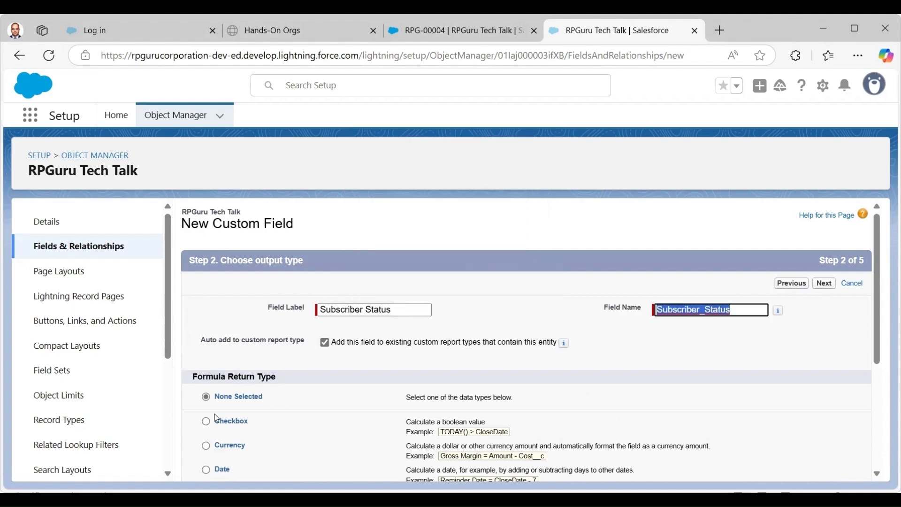
{"action": "scroll", "coordinate": [876, 303], "scroll_direction": "down", "scroll_amount": 1}
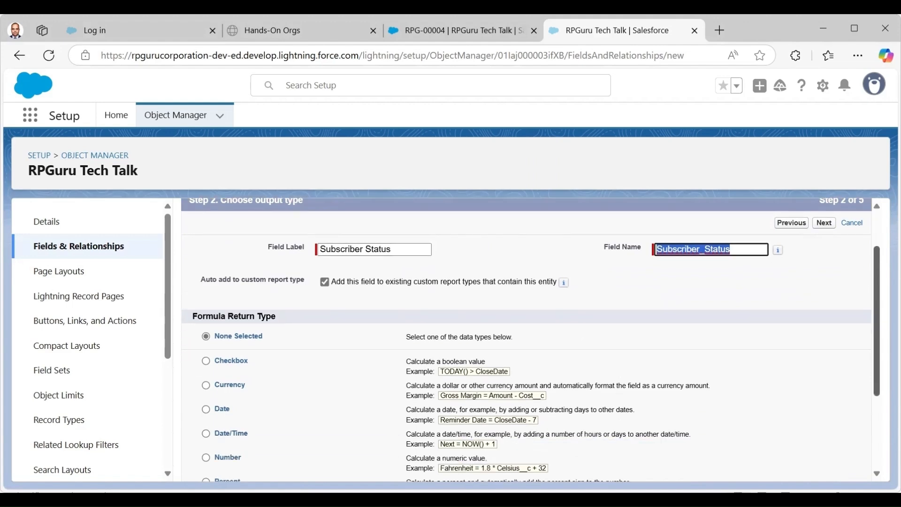
{"action": "scroll", "coordinate": [531, 337], "scroll_direction": "down", "scroll_amount": 1}
{"action": "scroll", "coordinate": [360, 428], "scroll_direction": "down", "scroll_amount": 3}
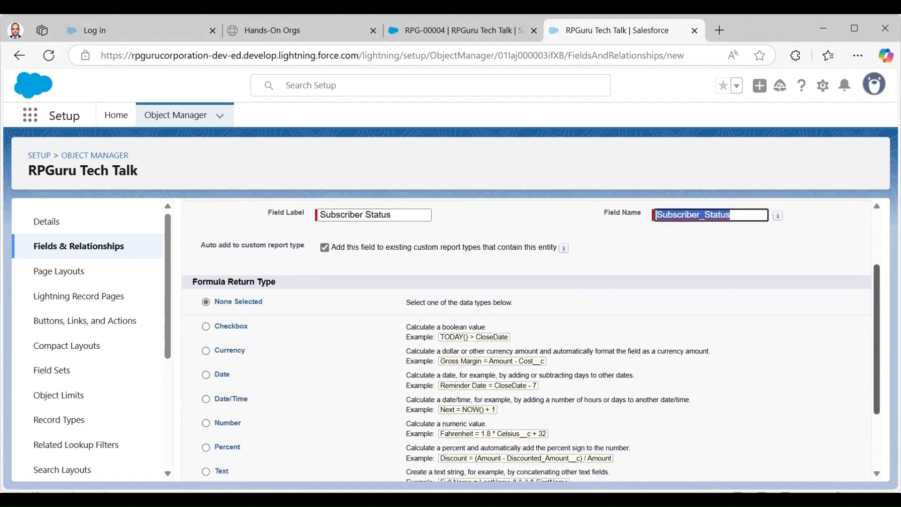
{"action": "left_click", "coordinate": [210, 405]}
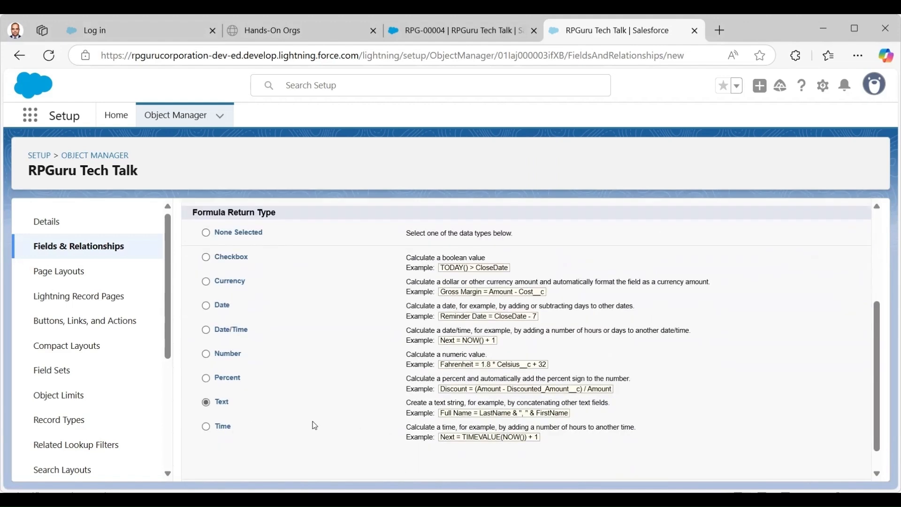
{"action": "left_click_drag", "start_coordinate": [878, 412], "coordinate": [869, 288]}
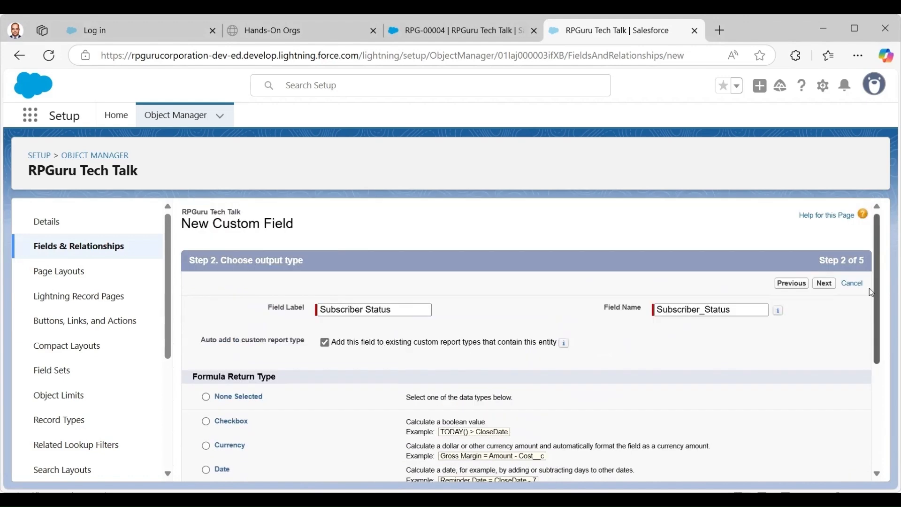
{"action": "left_click", "coordinate": [825, 284]}
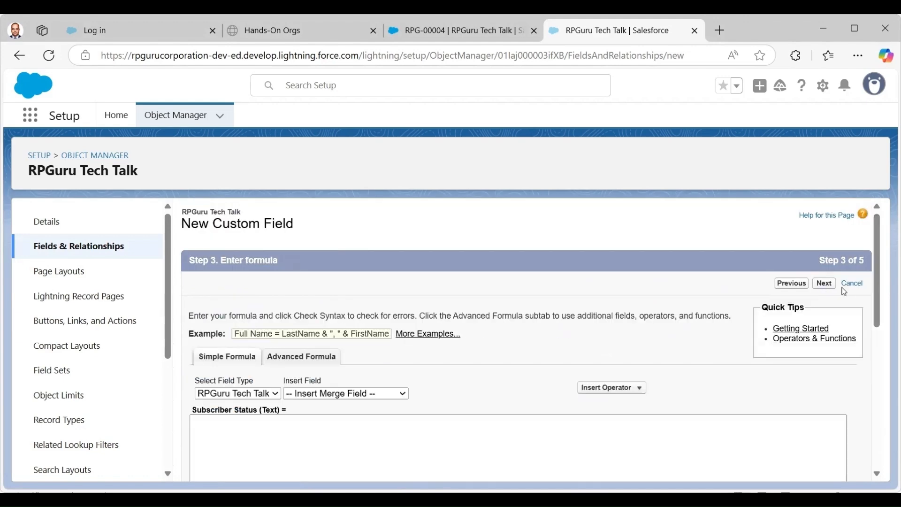
Enter the formula IF(Subscribed__c, "Active", "Inactive") and check its syntax.
{"action": "scroll", "coordinate": [817, 320], "scroll_direction": "down", "scroll_amount": 3}
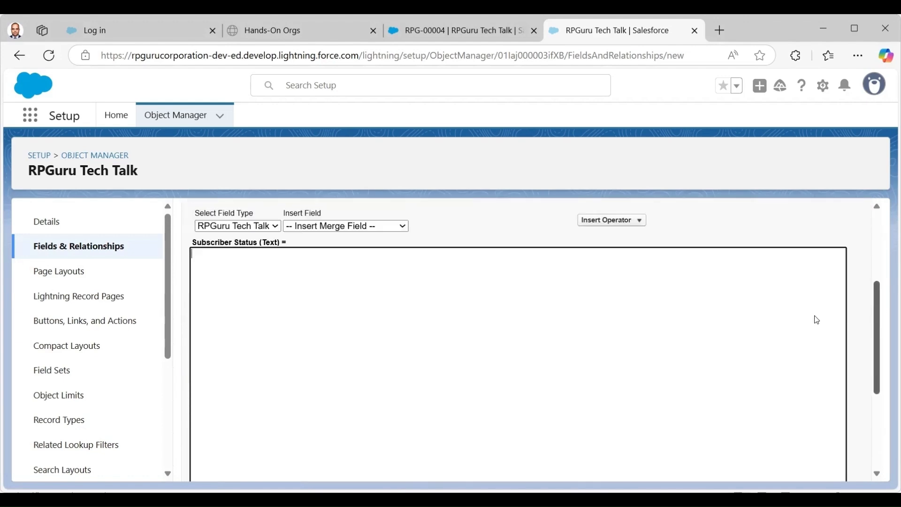
{"action": "left_click", "coordinate": [368, 270]}
{"action": "type", "text": "IF(Subscribed__c, \"Active\", \"Inactive\")"}
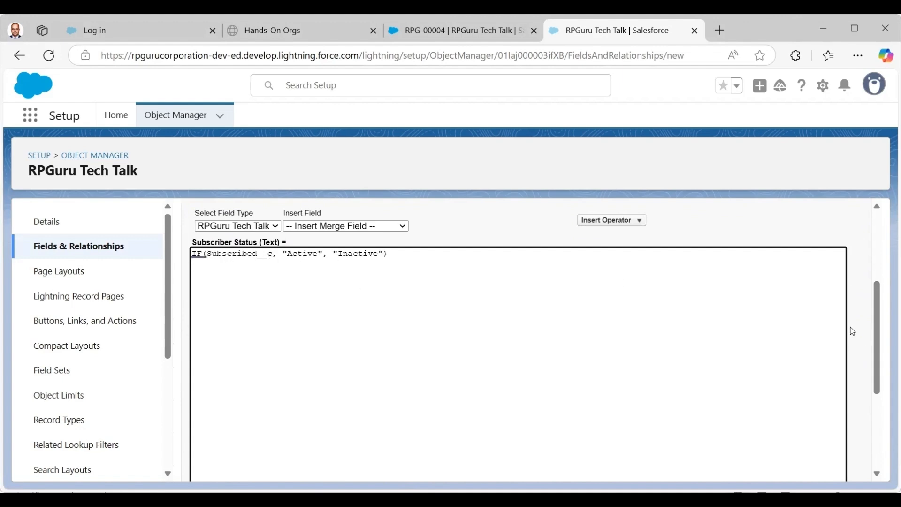
{"action": "scroll", "coordinate": [875, 319], "scroll_direction": "down", "scroll_amount": 4}
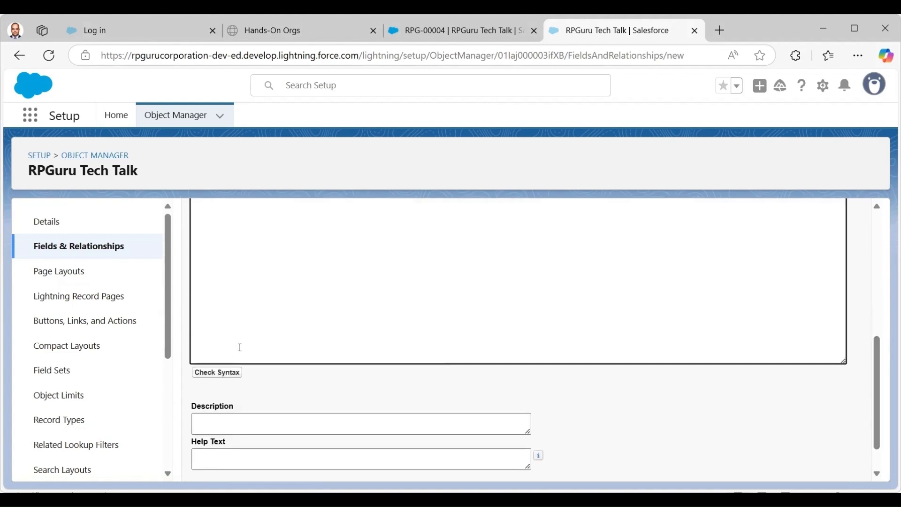
{"action": "left_click", "coordinate": [223, 374]}
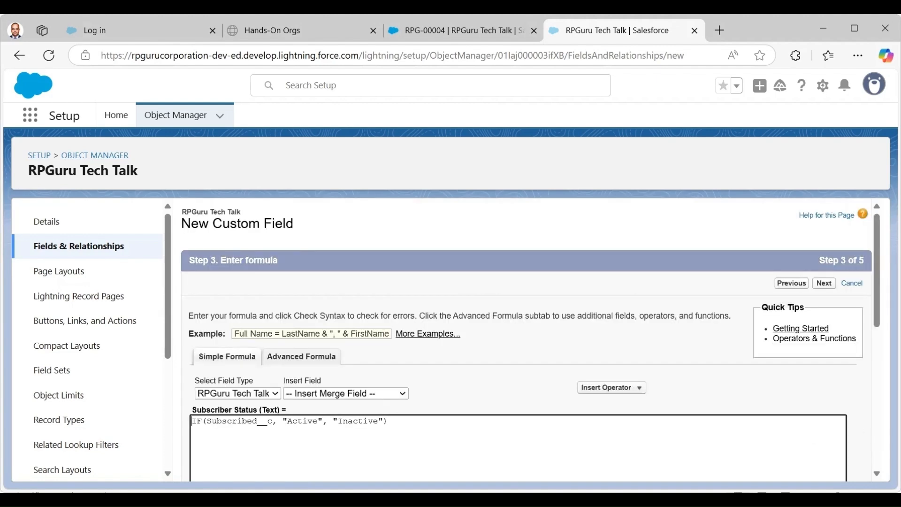
{"action": "left_click_drag", "start_coordinate": [876, 269], "coordinate": [876, 365]}
Save Subscriber Status with default security and the RPGuru Tech Talk Layout checked.
{"action": "scroll", "coordinate": [797, 426], "scroll_direction": "down", "scroll_amount": 2}
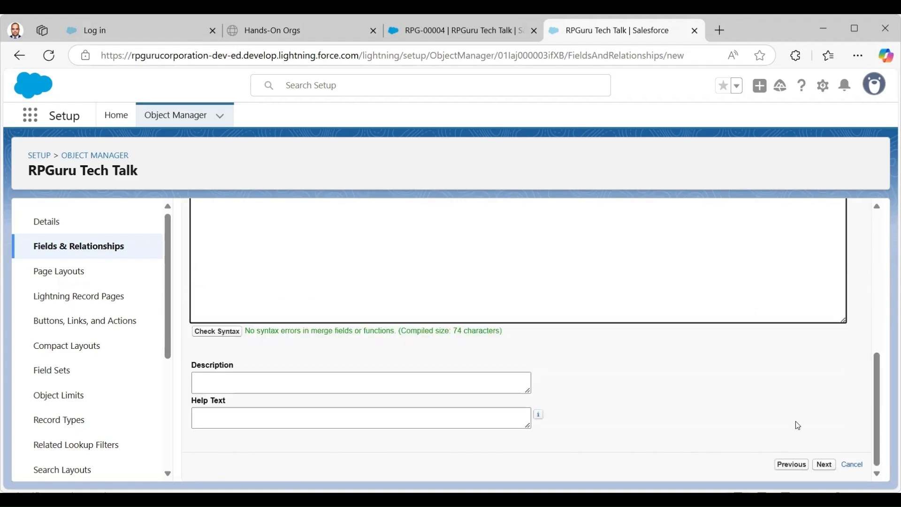
{"action": "left_click", "coordinate": [827, 465]}
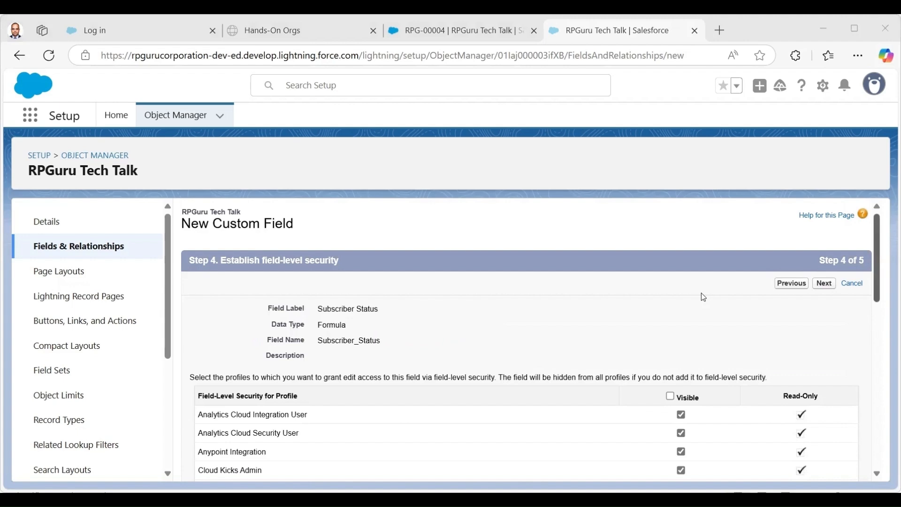
{"action": "left_click", "coordinate": [824, 284]}
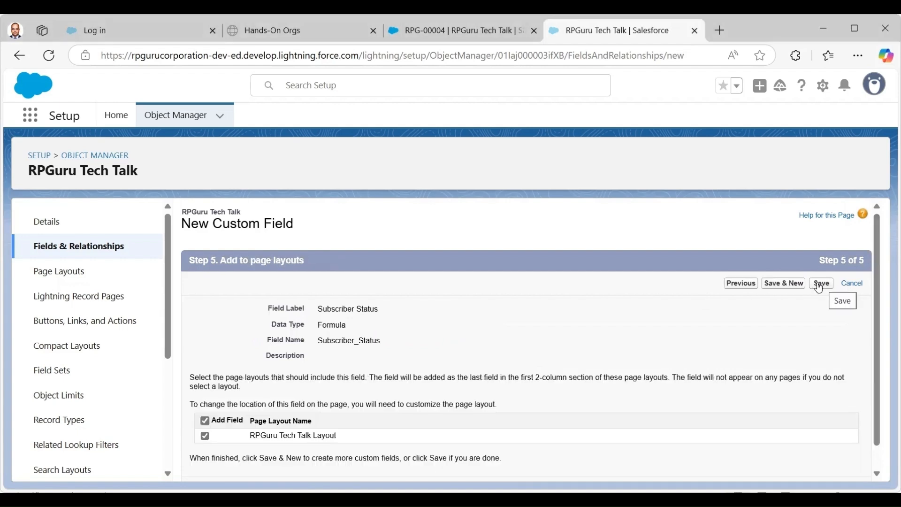
{"action": "left_click", "coordinate": [820, 285]}
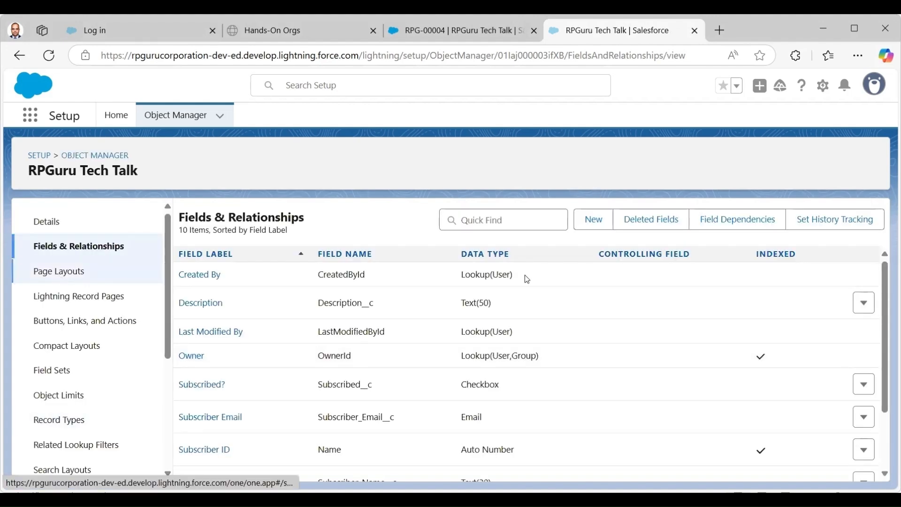
{"action": "left_click", "coordinate": [597, 221]}
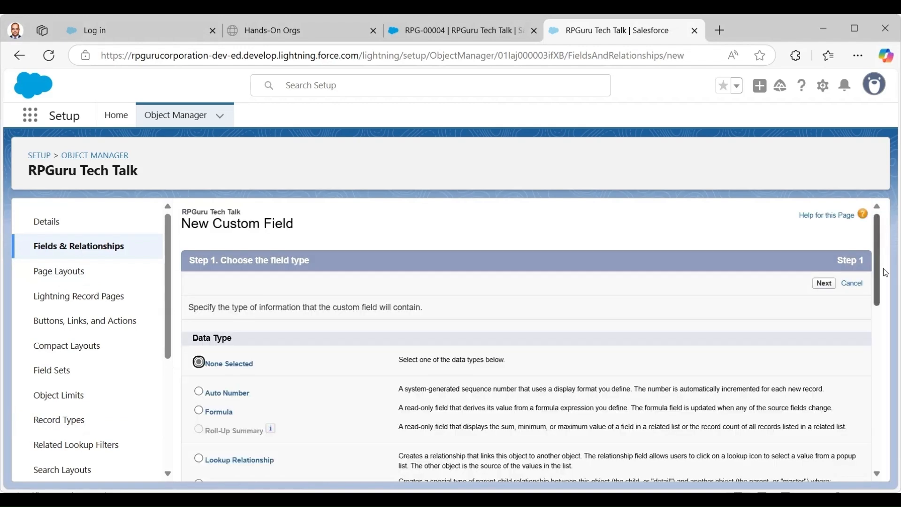
Choose Formula as the new custom field's data type.
{"action": "scroll", "coordinate": [812, 318], "scroll_direction": "down", "scroll_amount": 2}
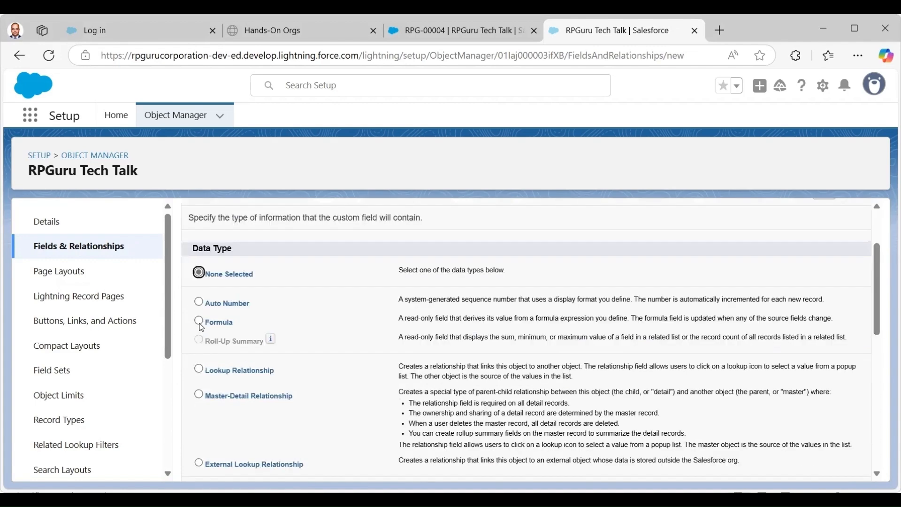
{"action": "key", "text": "Down"}
{"action": "key", "text": "Down"}
{"action": "scroll", "coordinate": [826, 287], "scroll_direction": "up", "scroll_amount": 1}
{"action": "scroll", "coordinate": [826, 288], "scroll_direction": "up", "scroll_amount": 2}
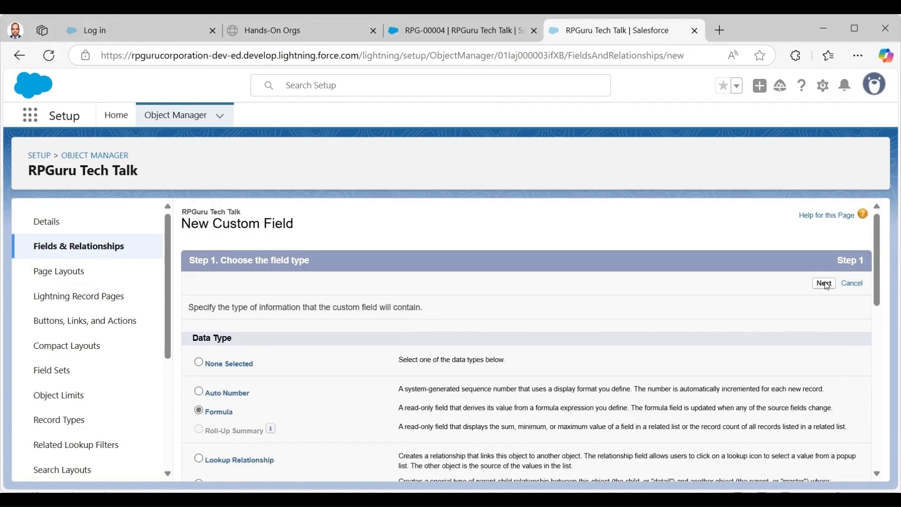
{"action": "left_click", "coordinate": [824, 283]}
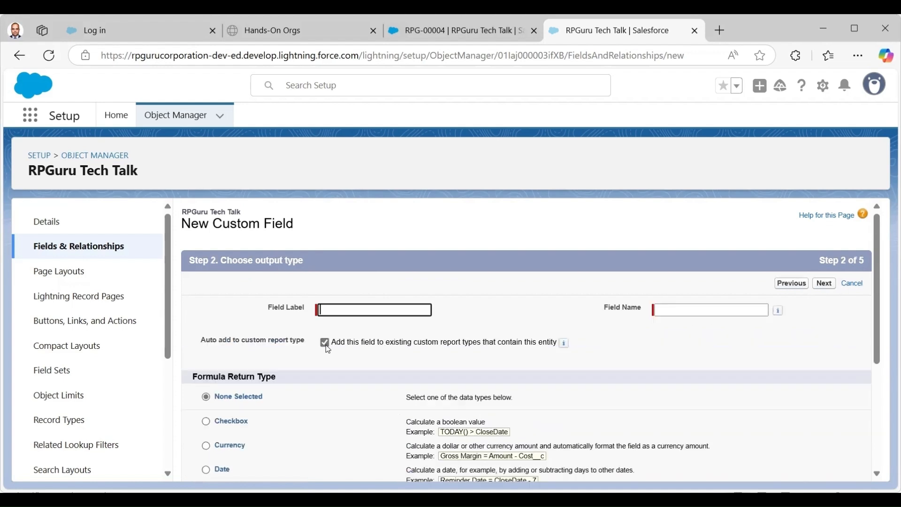
Label the field 'Subscription Age' with a Number return type and 2 decimal places.
{"action": "left_click", "coordinate": [347, 310]}
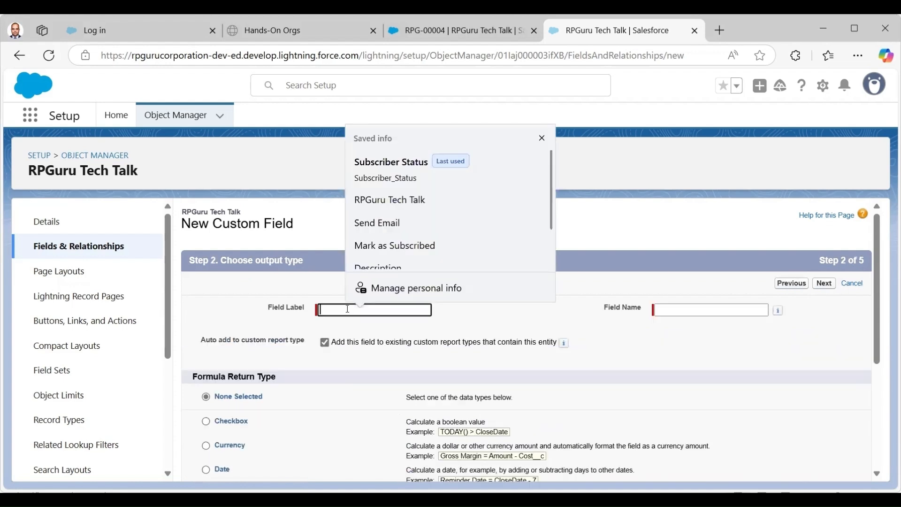
{"action": "type", "text": "Susb"}
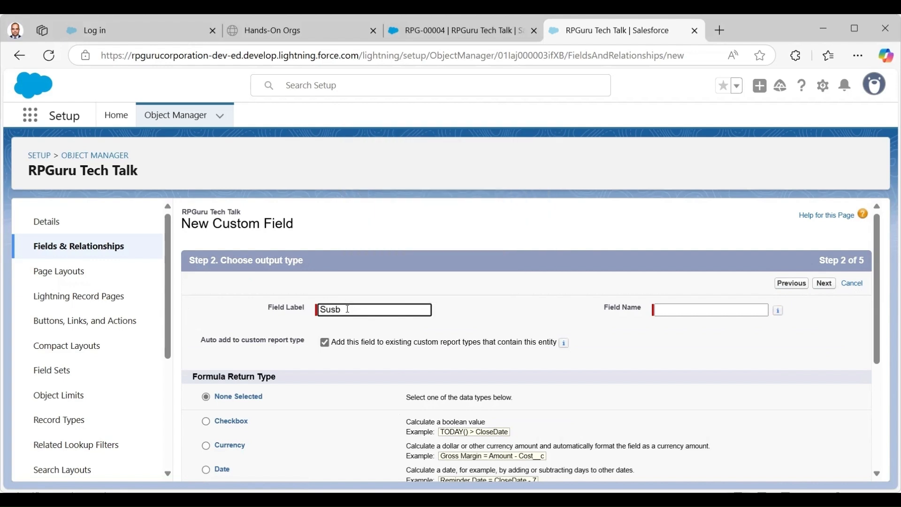
{"action": "key", "text": "BackSpace"}
{"action": "key", "text": "BackSpace"}
{"action": "type", "text": "bscr"}
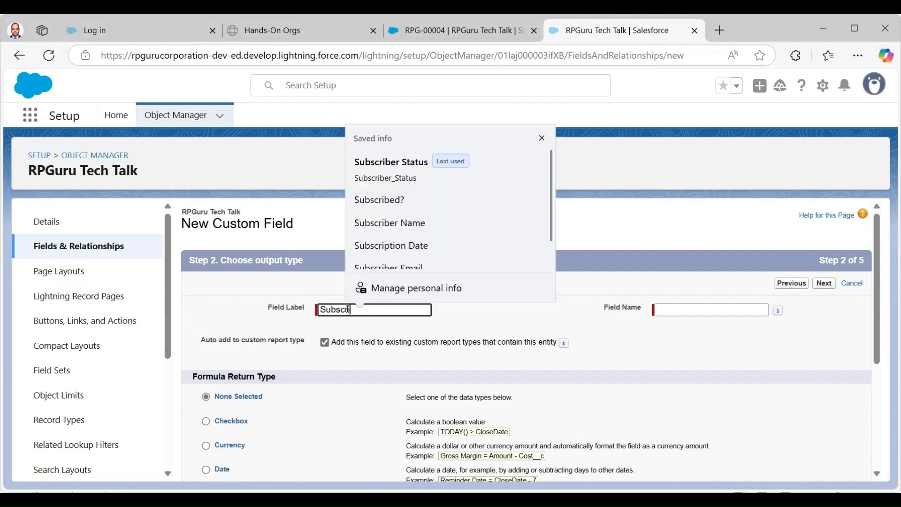
{"action": "type", "text": "iption Ate"}
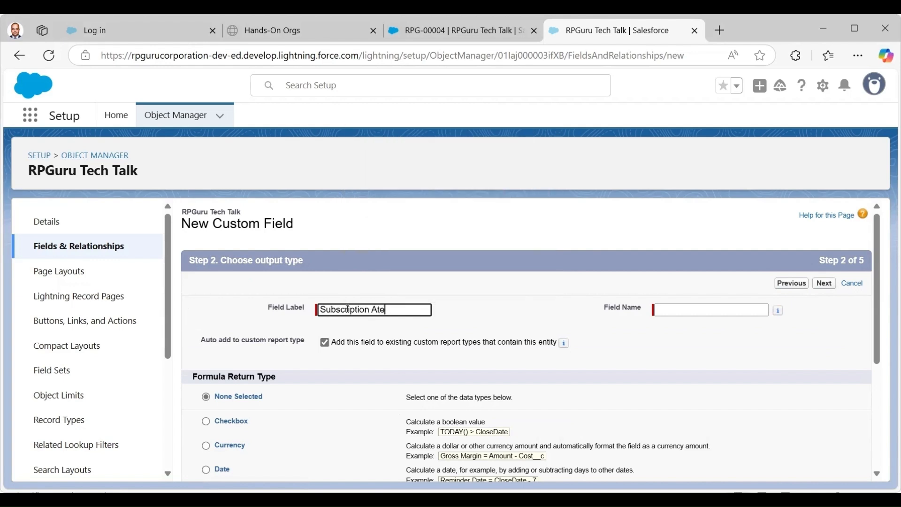
{"action": "key", "text": "BackSpace"}
{"action": "key", "text": "BackSpace"}
{"action": "type", "text": "ge"}
{"action": "key", "text": "Tab"}
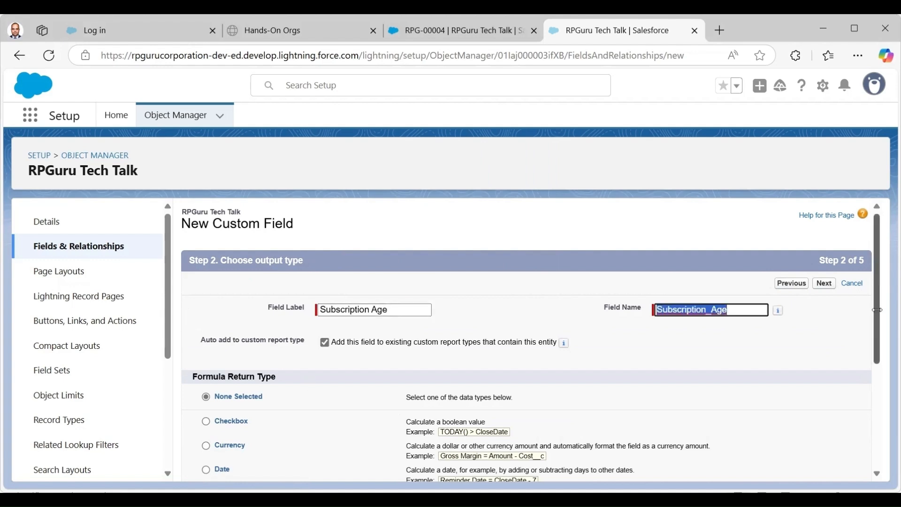
{"action": "scroll", "coordinate": [886, 343], "scroll_direction": "down", "scroll_amount": 2}
{"action": "scroll", "coordinate": [886, 374], "scroll_direction": "down", "scroll_amount": 1}
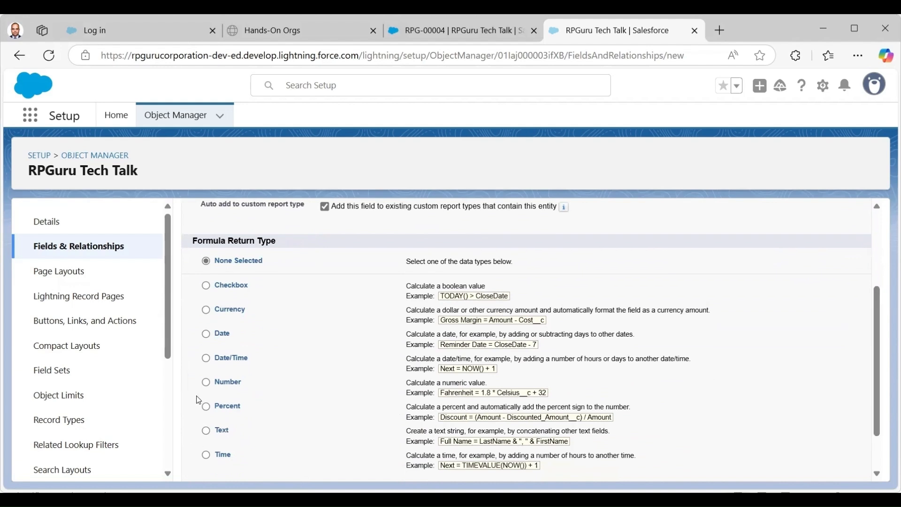
{"action": "left_click", "coordinate": [205, 382]}
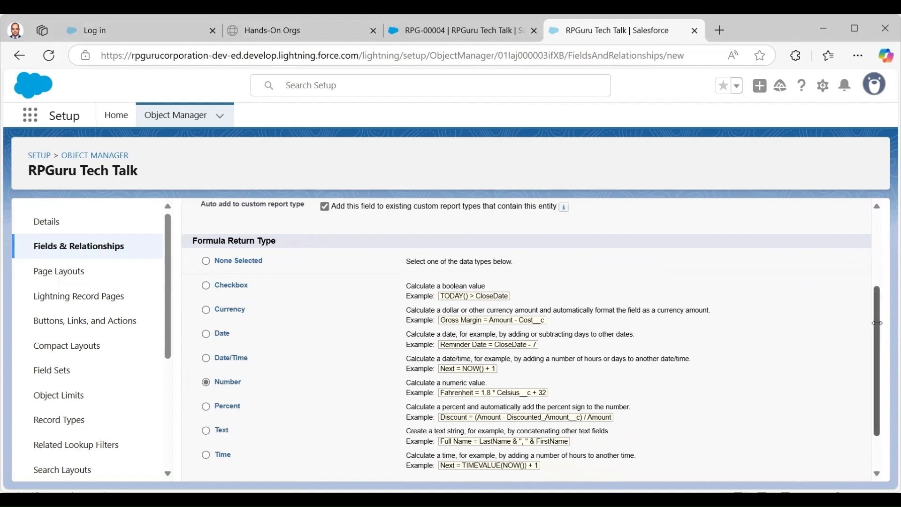
{"action": "scroll", "coordinate": [876, 403], "scroll_direction": "down", "scroll_amount": 1}
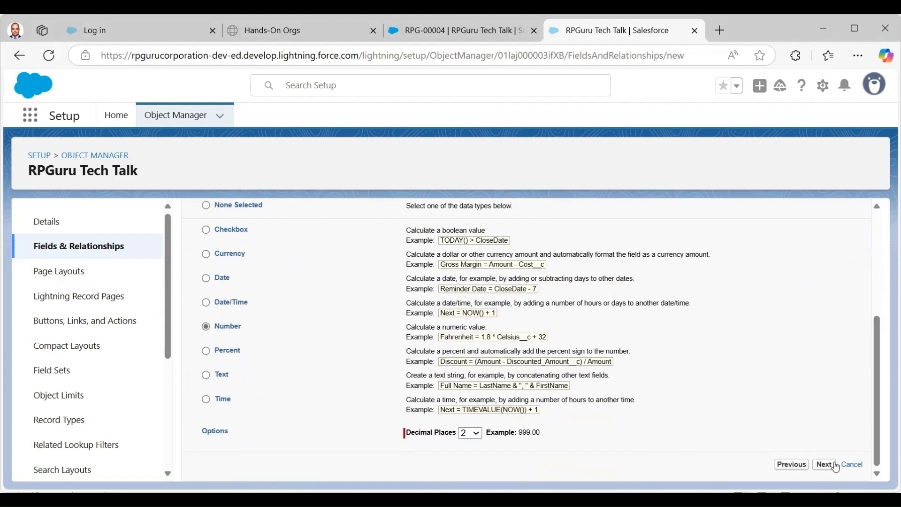
Enter the formula IF(ISBLANK(Subscription_Date__c), NULL, TODAY() - Subscription_Date__c) and check syntax.
{"action": "left_click", "coordinate": [825, 464]}
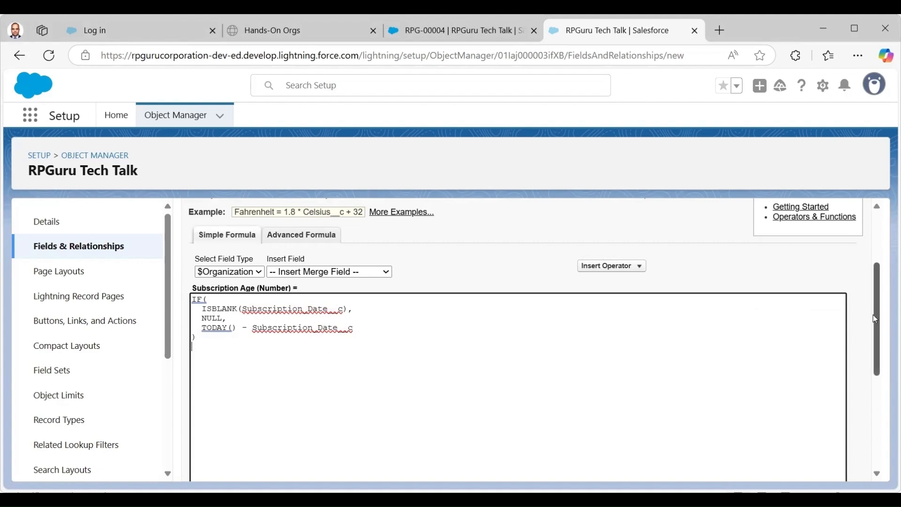
{"action": "left_click_drag", "start_coordinate": [874, 319], "coordinate": [878, 377]}
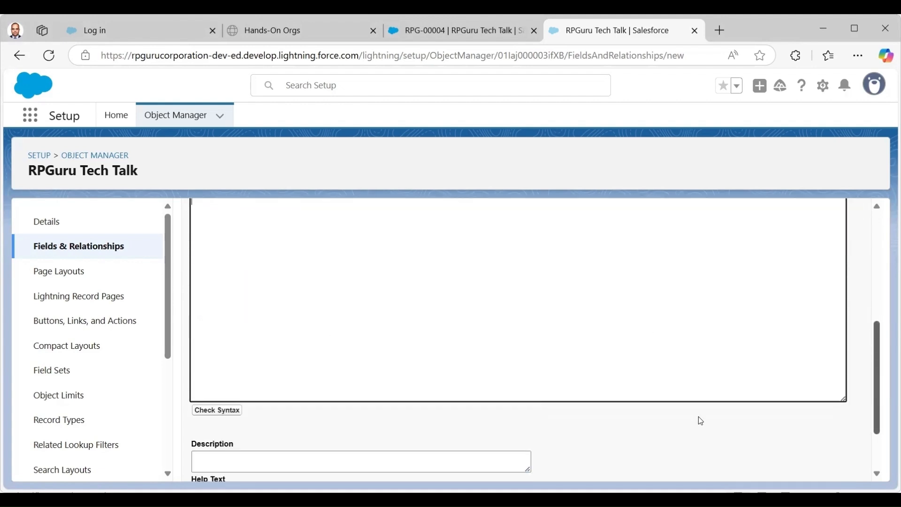
{"action": "left_click", "coordinate": [215, 410]}
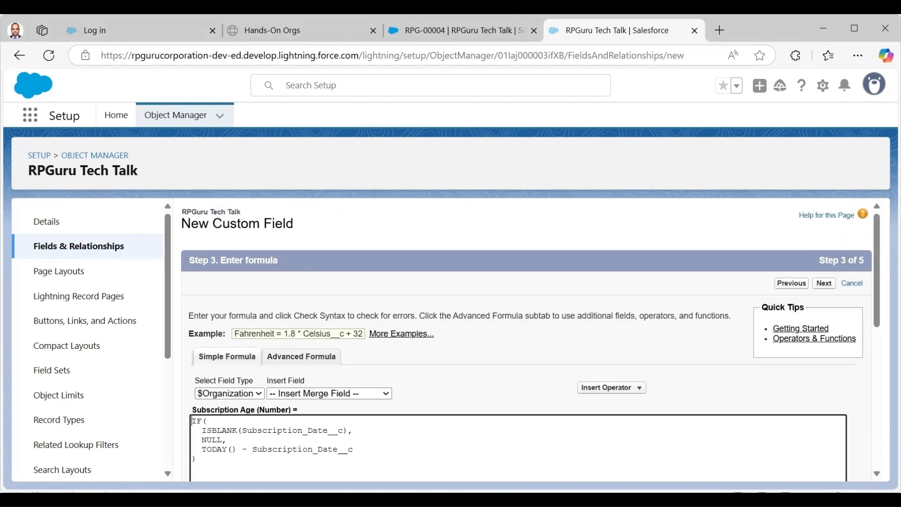
{"action": "scroll", "coordinate": [874, 304], "scroll_direction": "down", "scroll_amount": 6}
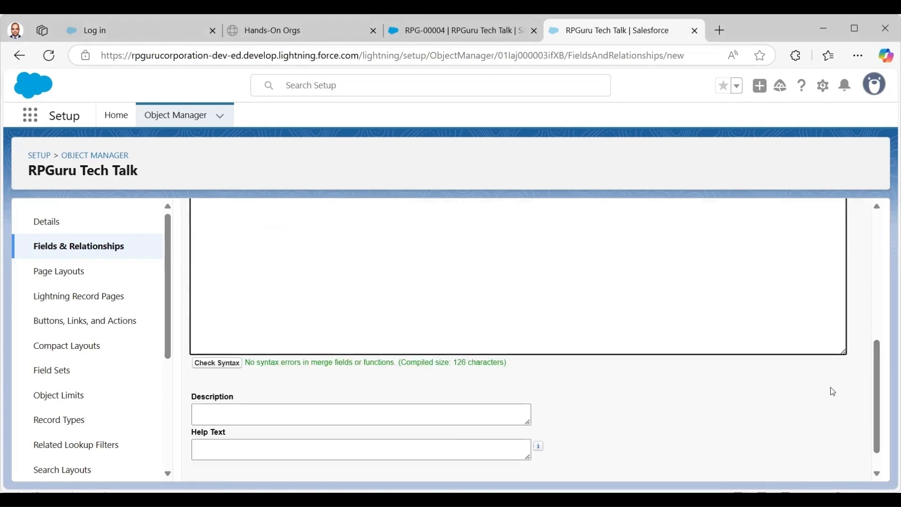
{"action": "scroll", "coordinate": [872, 389], "scroll_direction": "up", "scroll_amount": 6}
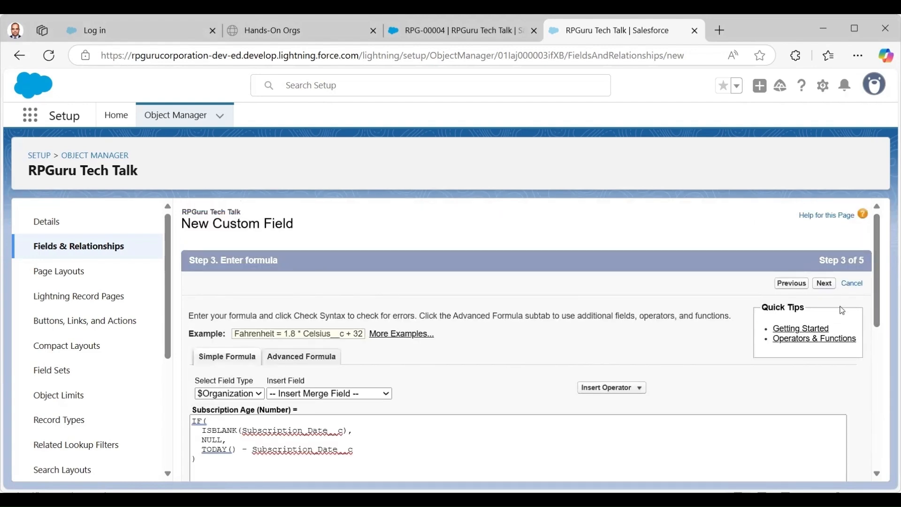
Save Subscription Age with default field-level security on the RPGuru Tech Talk Layout.
{"action": "left_click", "coordinate": [824, 284]}
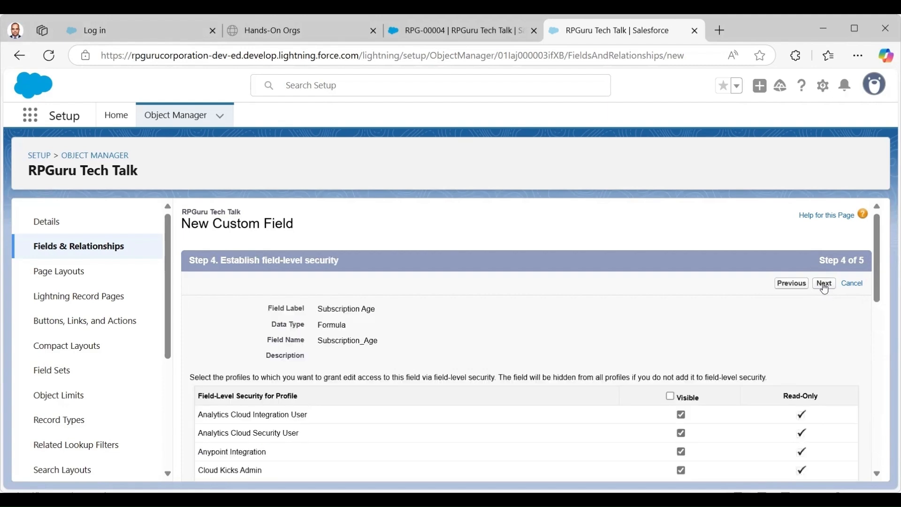
{"action": "mouse_move", "coordinate": [874, 267]}
{"action": "left_mouse_down"}
{"action": "mouse_move", "coordinate": [882, 379]}
{"action": "mouse_move", "coordinate": [878, 268]}
{"action": "left_mouse_up"}
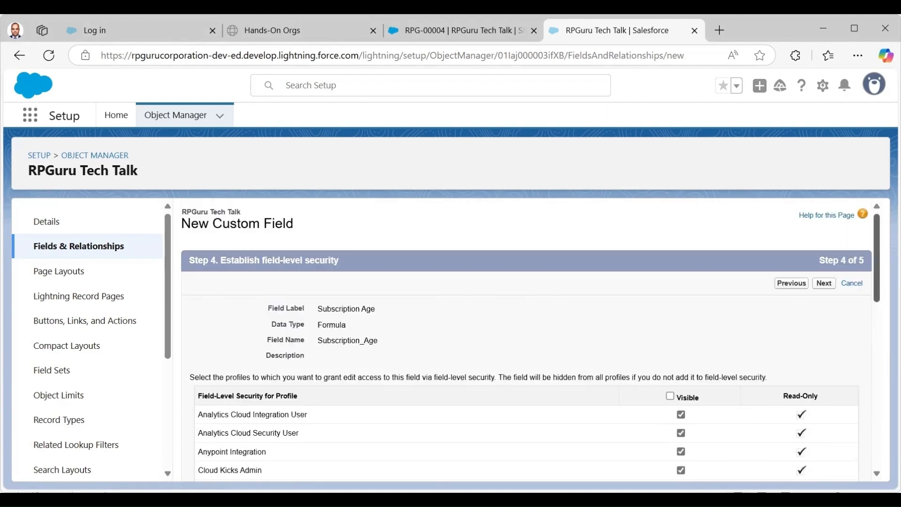
{"action": "left_click", "coordinate": [823, 283]}
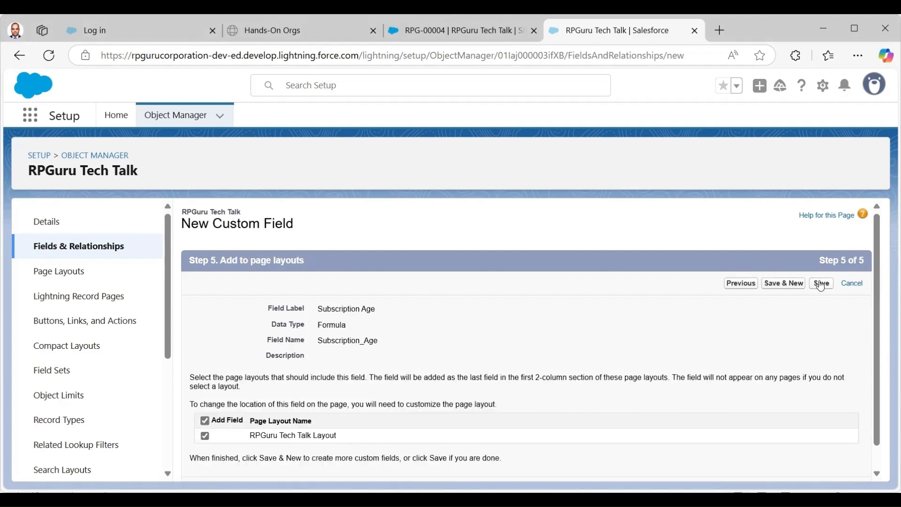
{"action": "left_click", "coordinate": [822, 287]}
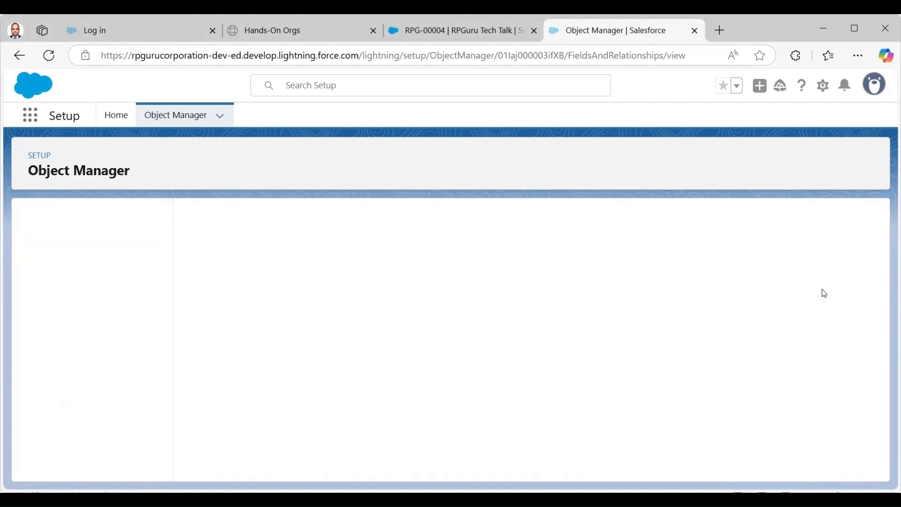
In RPGuru Tech Talk Layout, stack Subscriber Status then Subscription Age in Information's right column and save.
{"action": "scroll", "coordinate": [525, 366], "scroll_direction": "down", "scroll_amount": 3}
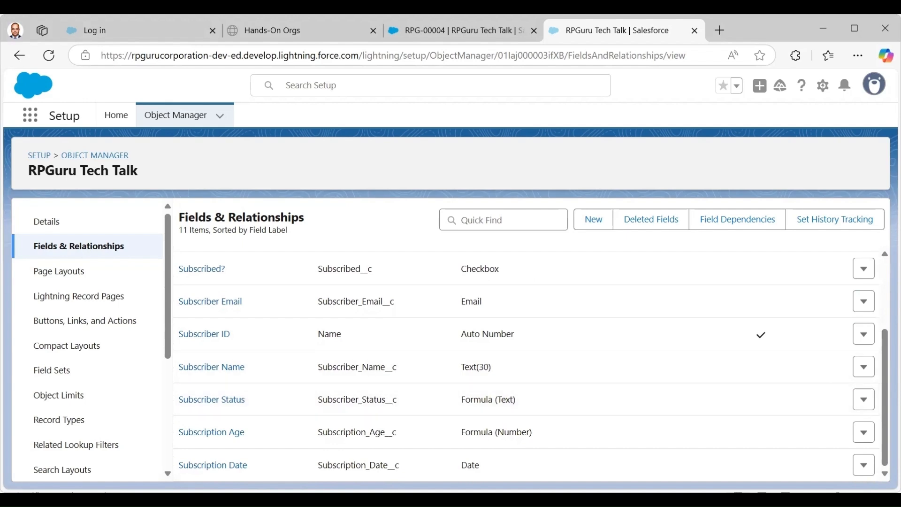
{"action": "left_click", "coordinate": [56, 275]}
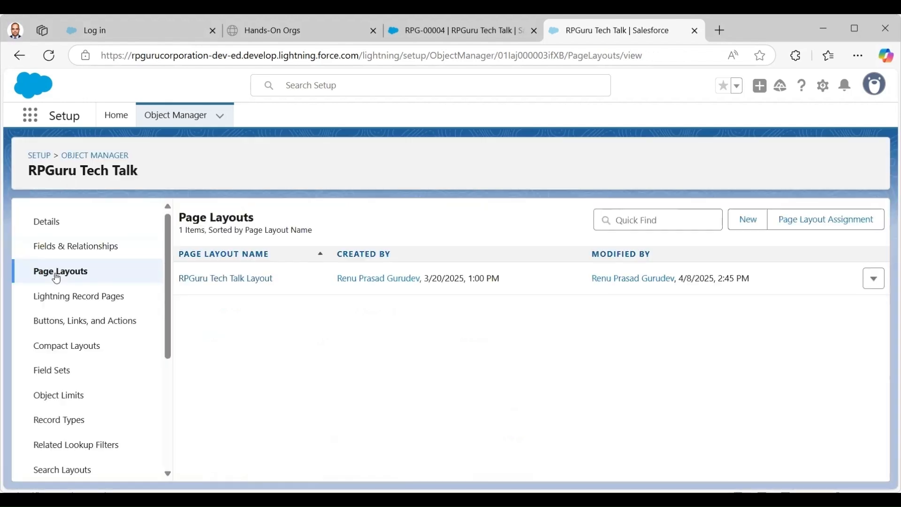
{"action": "left_click", "coordinate": [228, 279]}
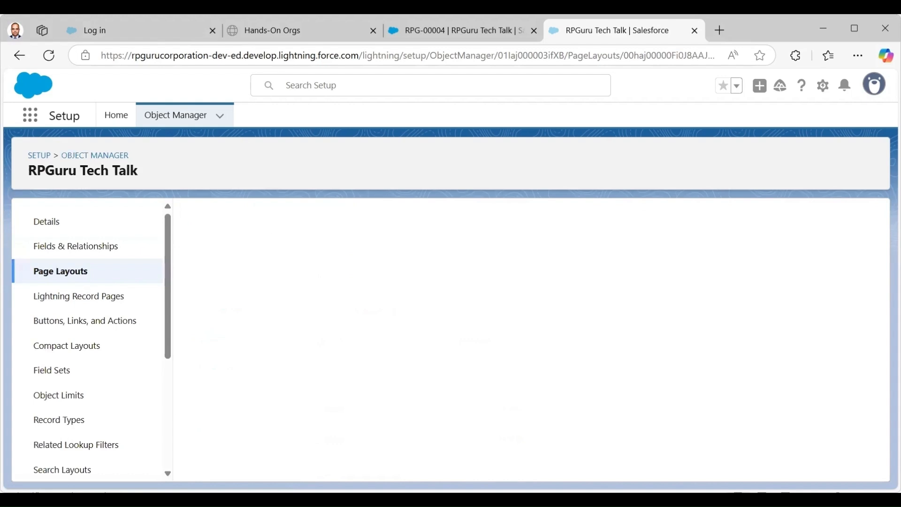
{"action": "left_click_drag", "start_coordinate": [879, 265], "coordinate": [880, 358]}
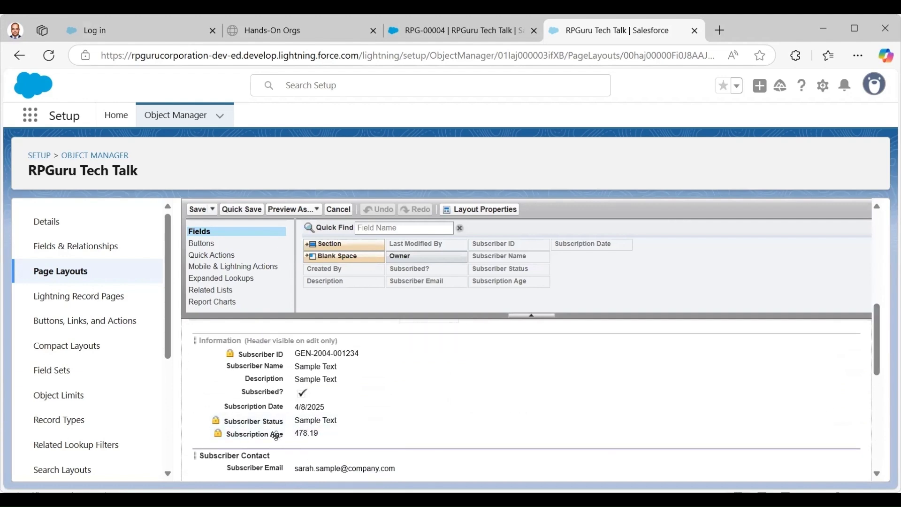
{"action": "left_click_drag", "start_coordinate": [263, 424], "coordinate": [576, 358]}
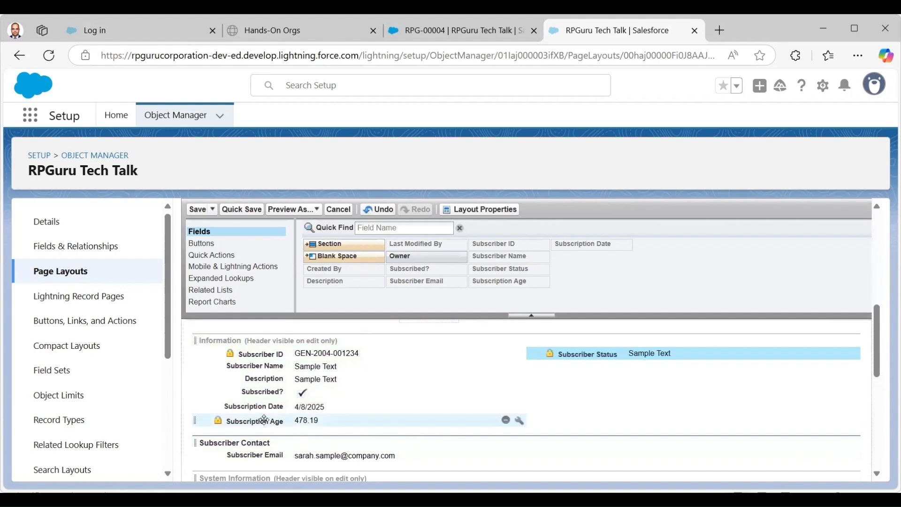
{"action": "left_click_drag", "start_coordinate": [265, 423], "coordinate": [604, 373]}
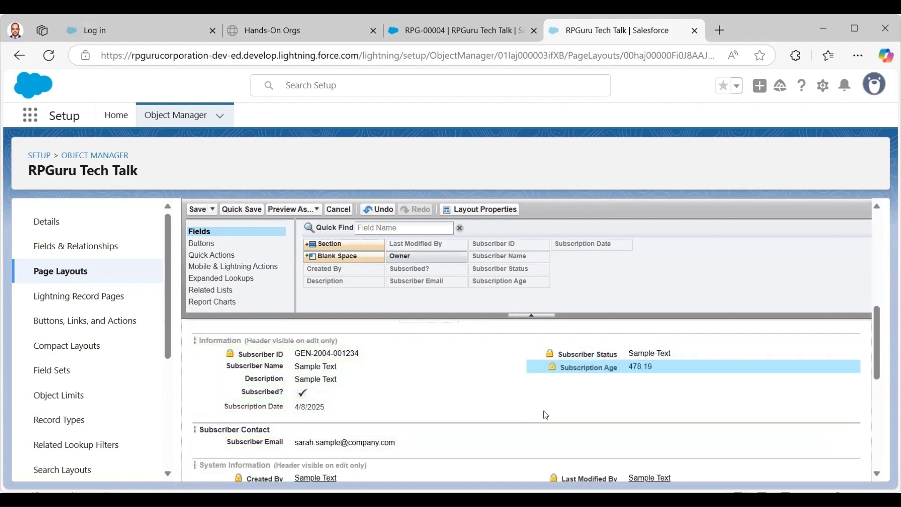
{"action": "left_click", "coordinate": [197, 209]}
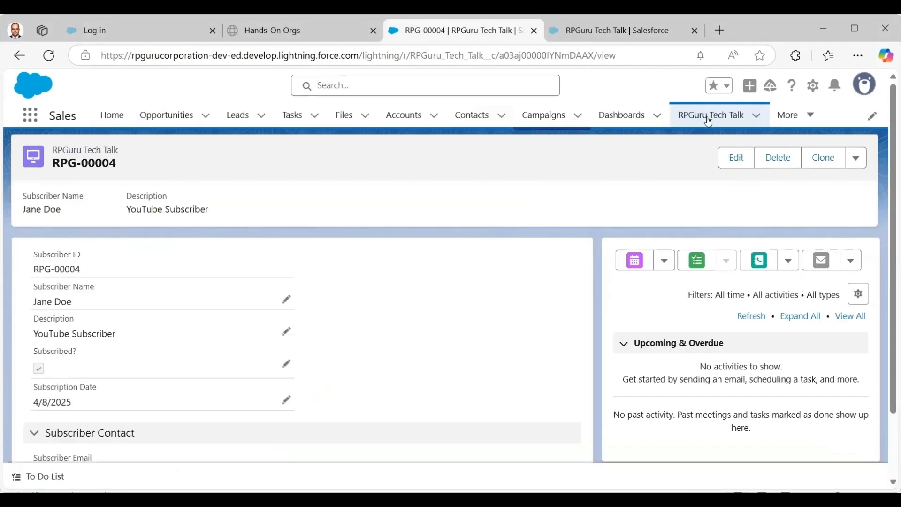
{"action": "left_click", "coordinate": [709, 116]}
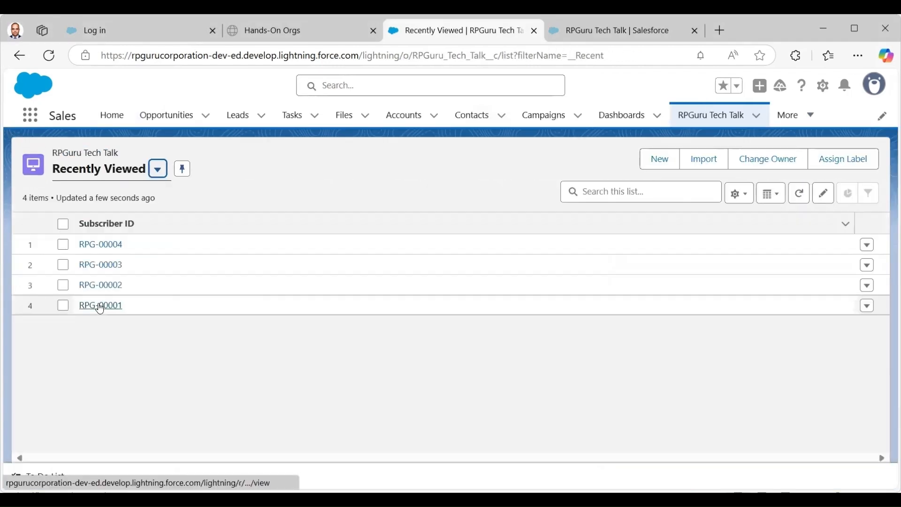
{"action": "left_click", "coordinate": [101, 305]}
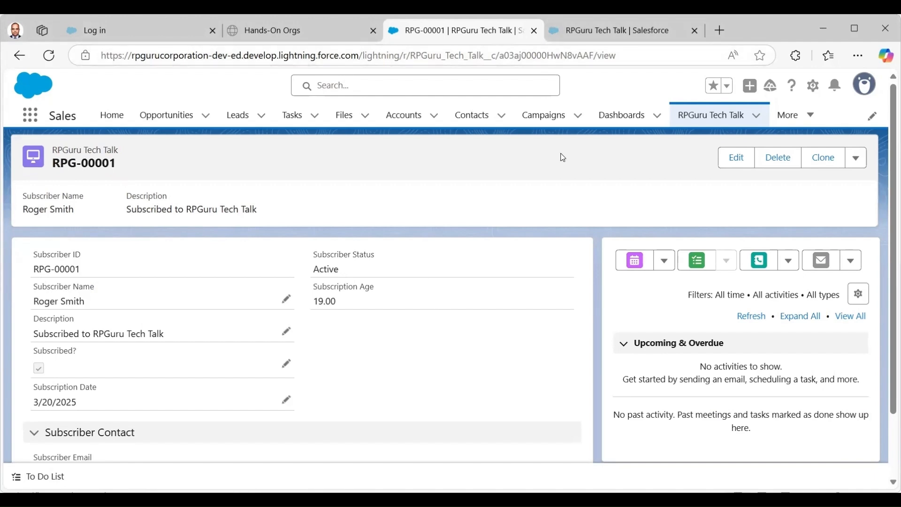
{"action": "left_click", "coordinate": [612, 34]}
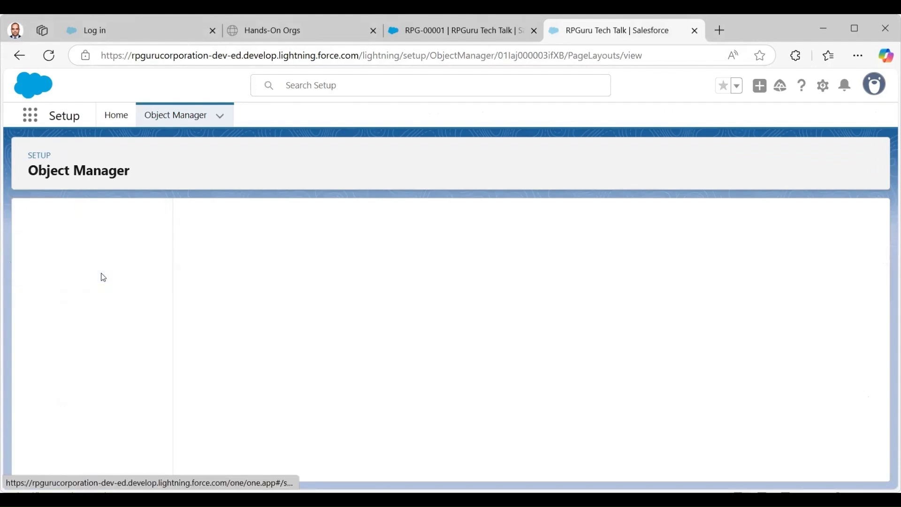
Change Subscription Age's decimal places from 2 to 0 and save the field.
{"action": "scroll", "coordinate": [525, 363], "scroll_direction": "down", "scroll_amount": 3}
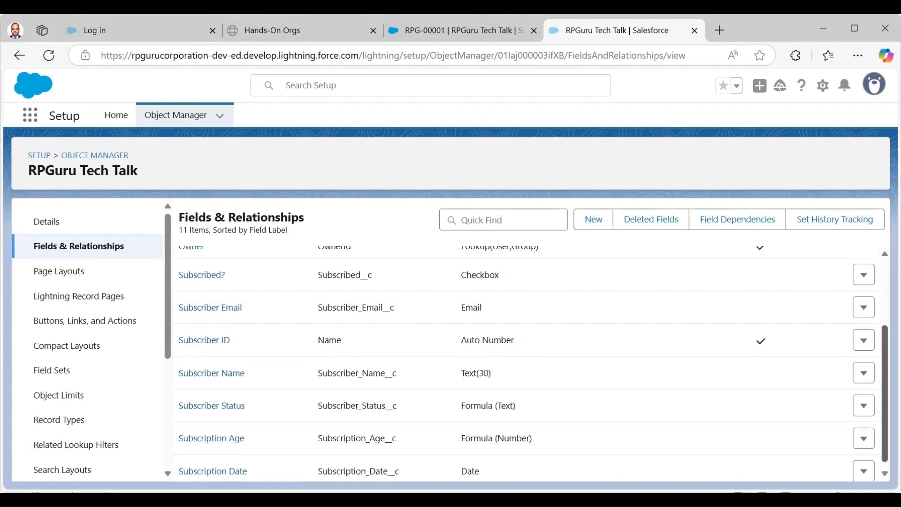
{"action": "scroll", "coordinate": [301, 468], "scroll_direction": "down", "scroll_amount": 1}
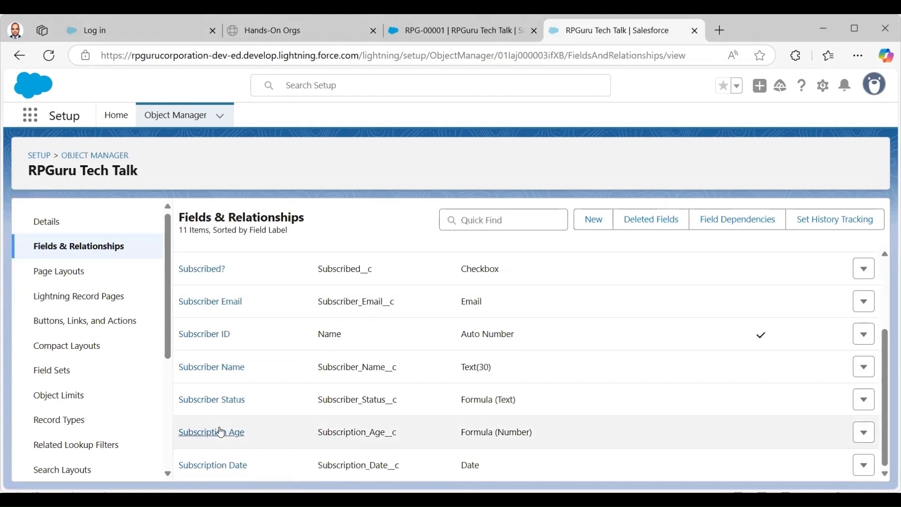
{"action": "left_click", "coordinate": [254, 431]}
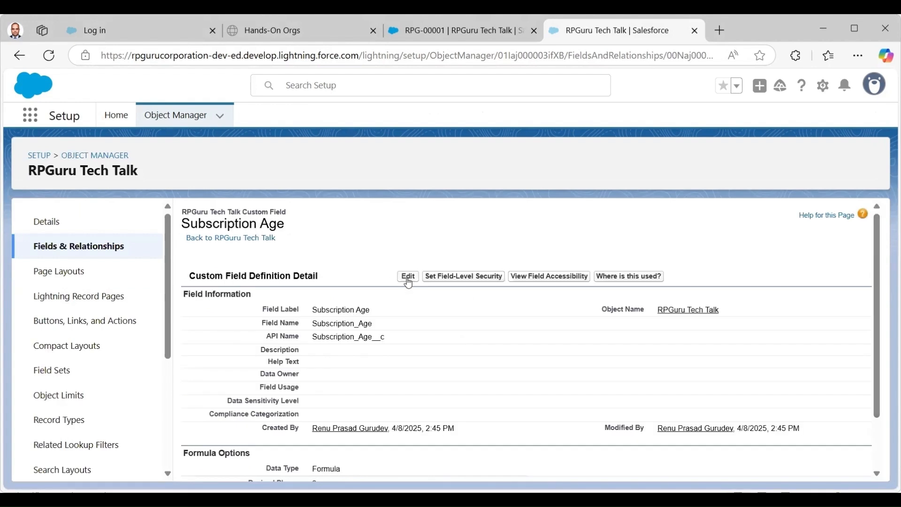
{"action": "left_click", "coordinate": [409, 277]}
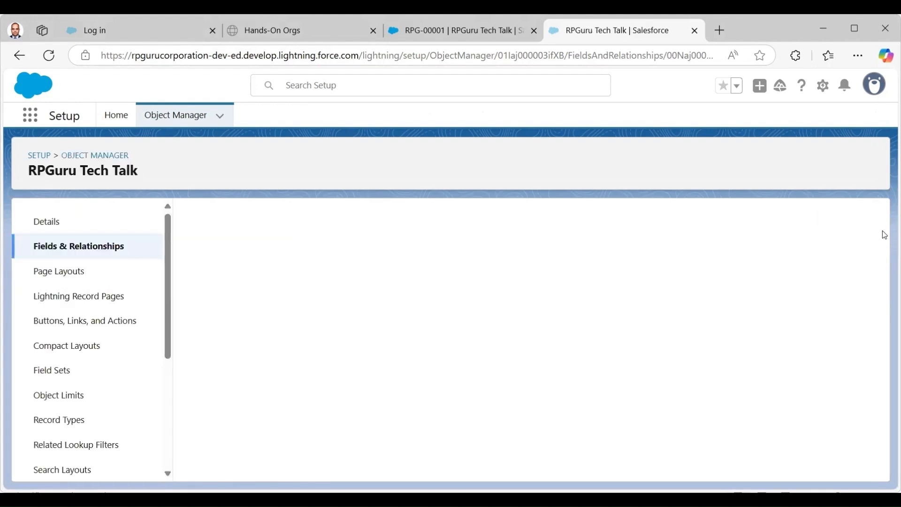
{"action": "scroll", "coordinate": [879, 274], "scroll_direction": "down", "scroll_amount": 2}
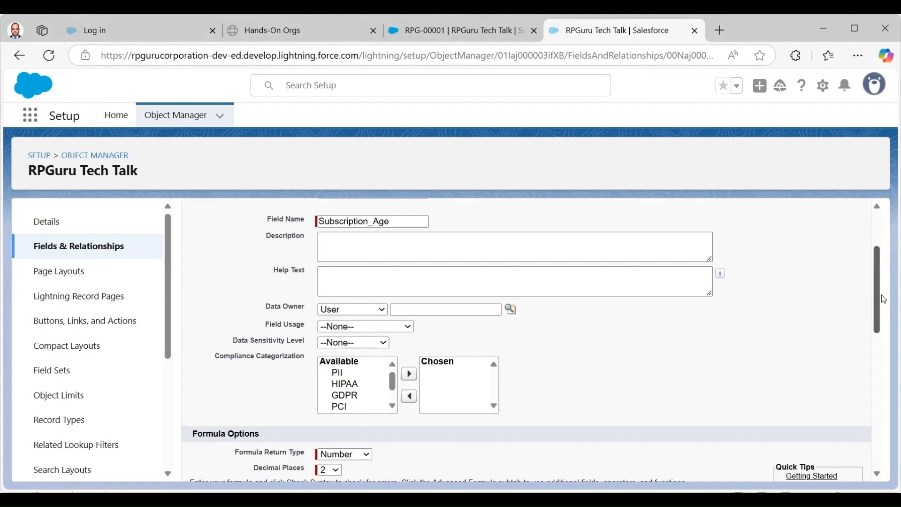
{"action": "scroll", "coordinate": [302, 294], "scroll_direction": "down", "scroll_amount": 3}
{"action": "scroll", "coordinate": [337, 281], "scroll_direction": "down", "scroll_amount": 1}
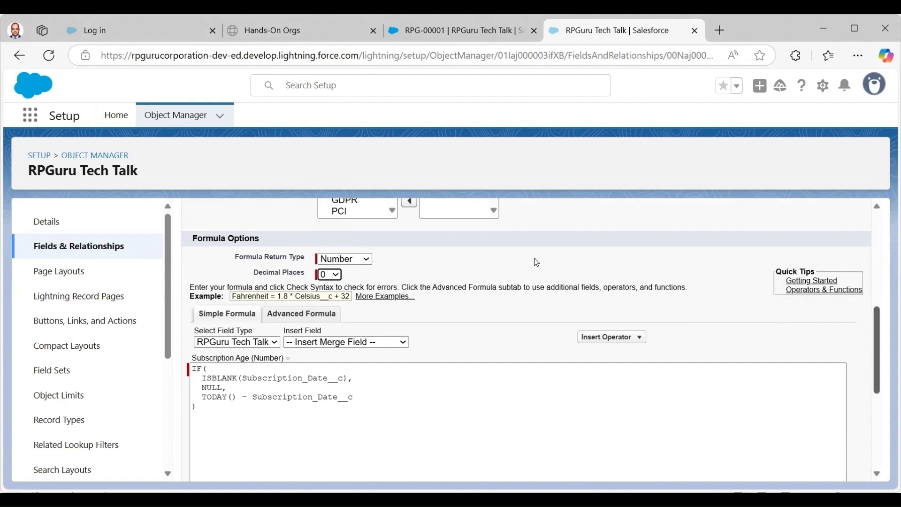
{"action": "scroll", "coordinate": [399, 258], "scroll_direction": "up", "scroll_amount": 6}
{"action": "left_click", "coordinate": [401, 256]}
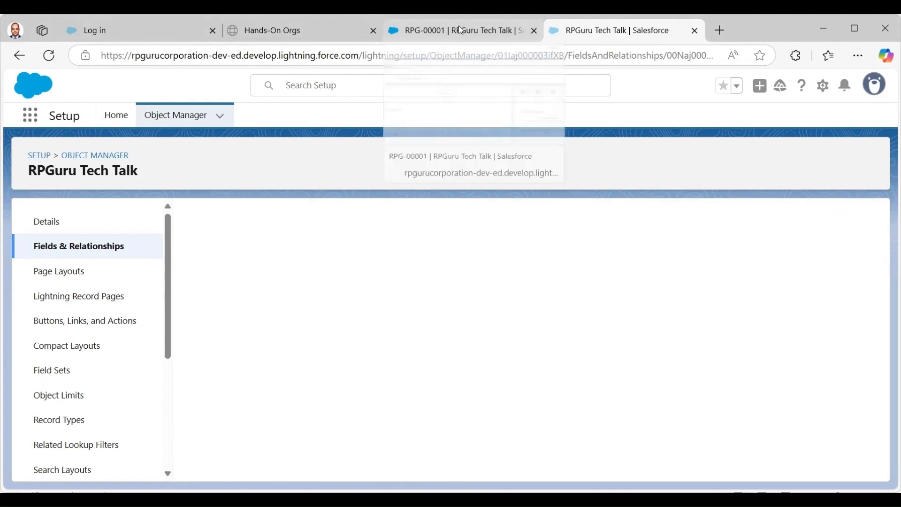
{"action": "left_click", "coordinate": [458, 34]}
Reload RPG-00001, then view RPG-00003 and RPG-00004, which show Subscription Age 0.
{"action": "left_click", "coordinate": [58, 57]}
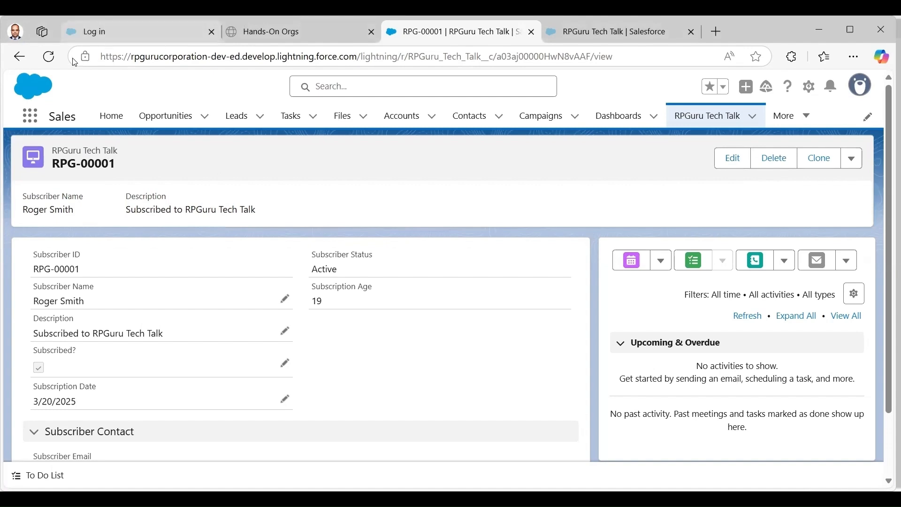
{"action": "left_click", "coordinate": [46, 59]}
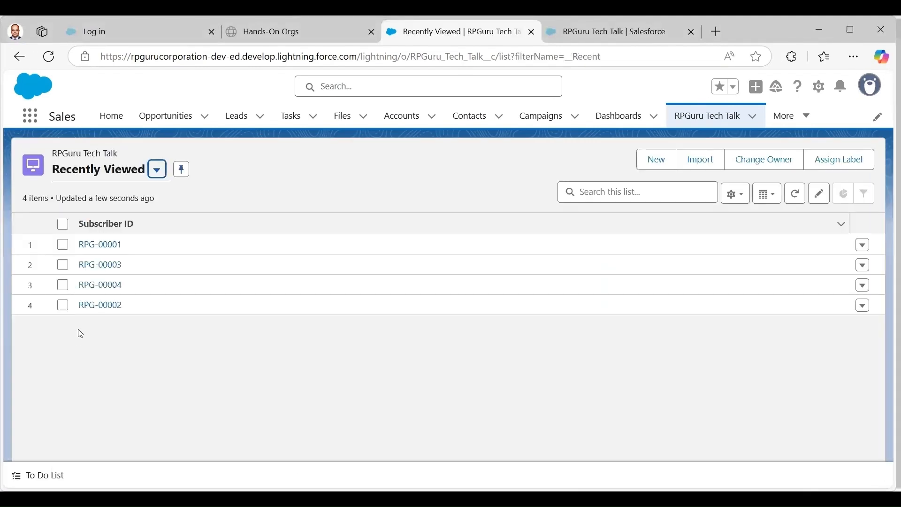
{"action": "left_click", "coordinate": [112, 269]}
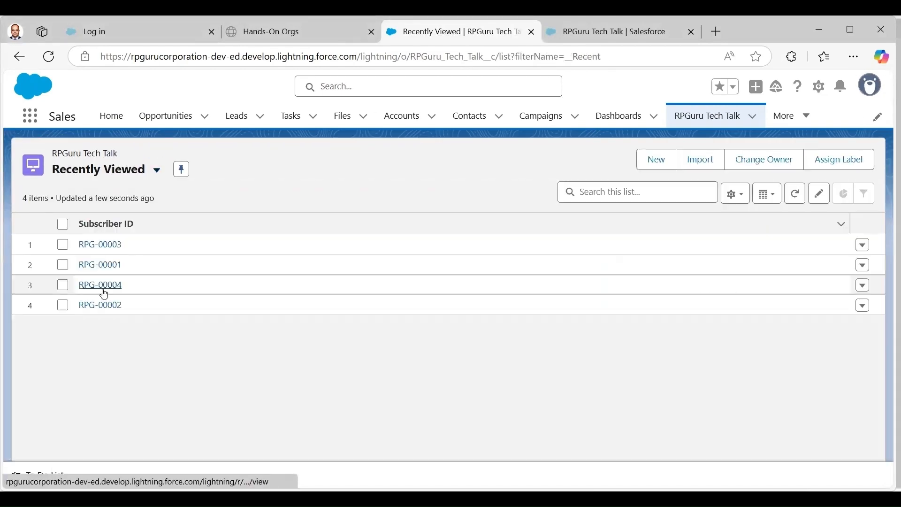
{"action": "left_click", "coordinate": [105, 286]}
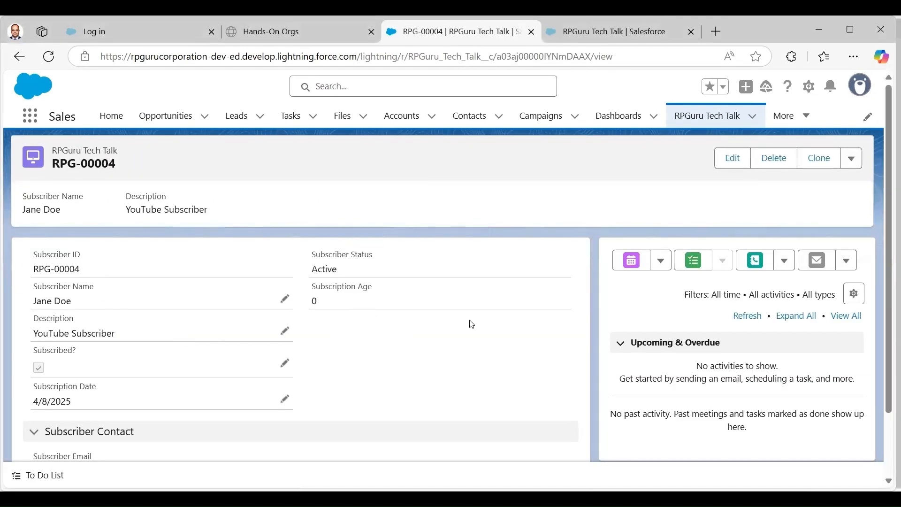